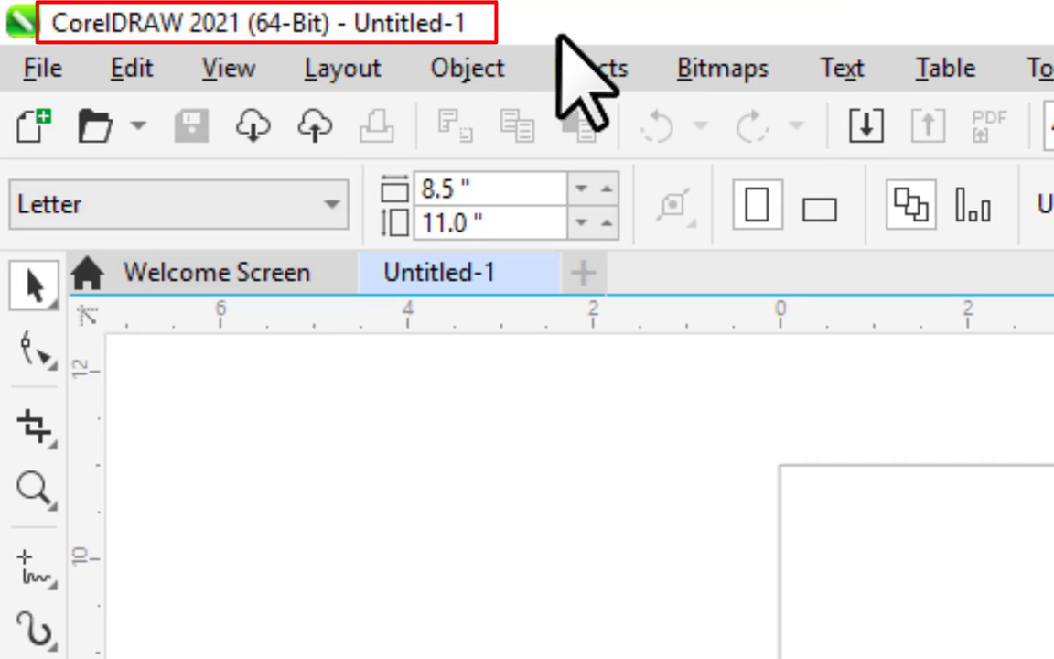
Draw a rectangle about 7.14 by 8.96 inches overlapping the page's right edge, and deselect it.
drag(516, 8, 686, 12)
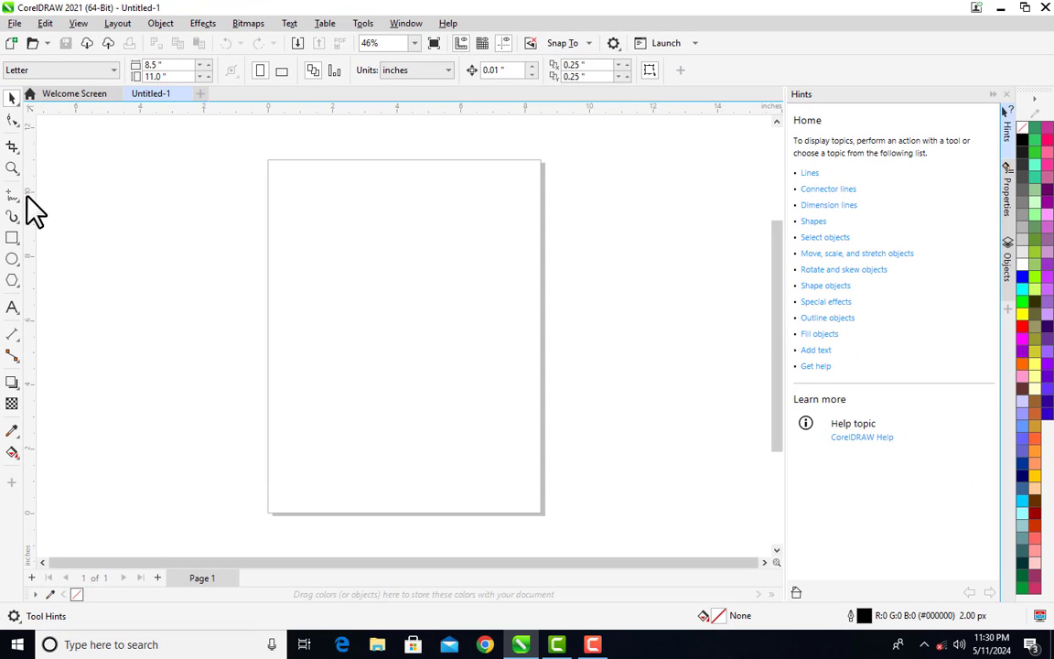
click(12, 240)
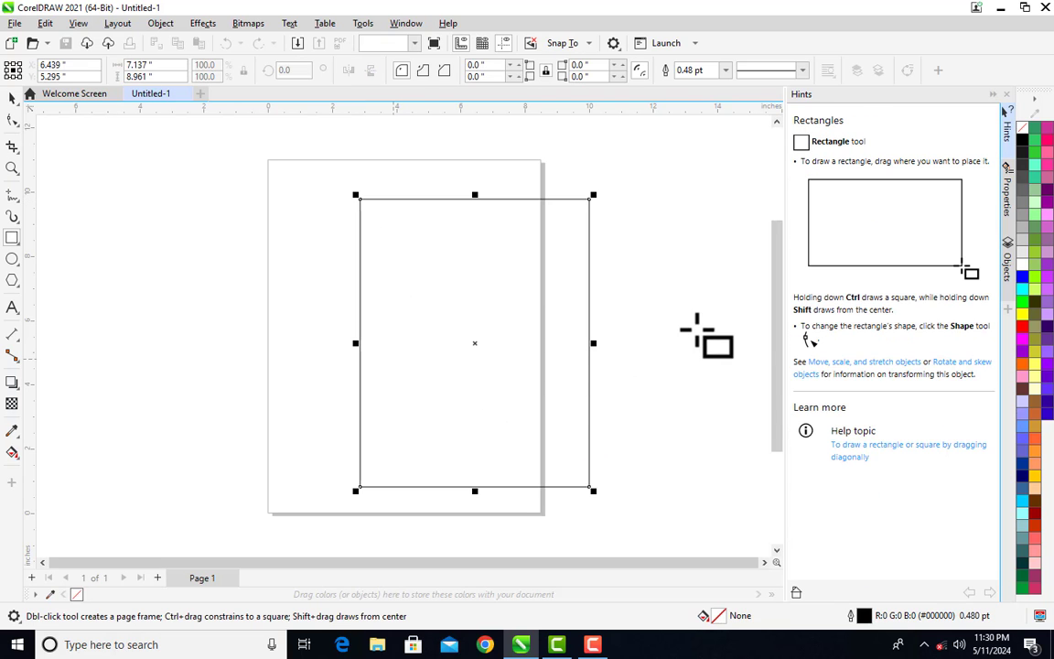
click(609, 432)
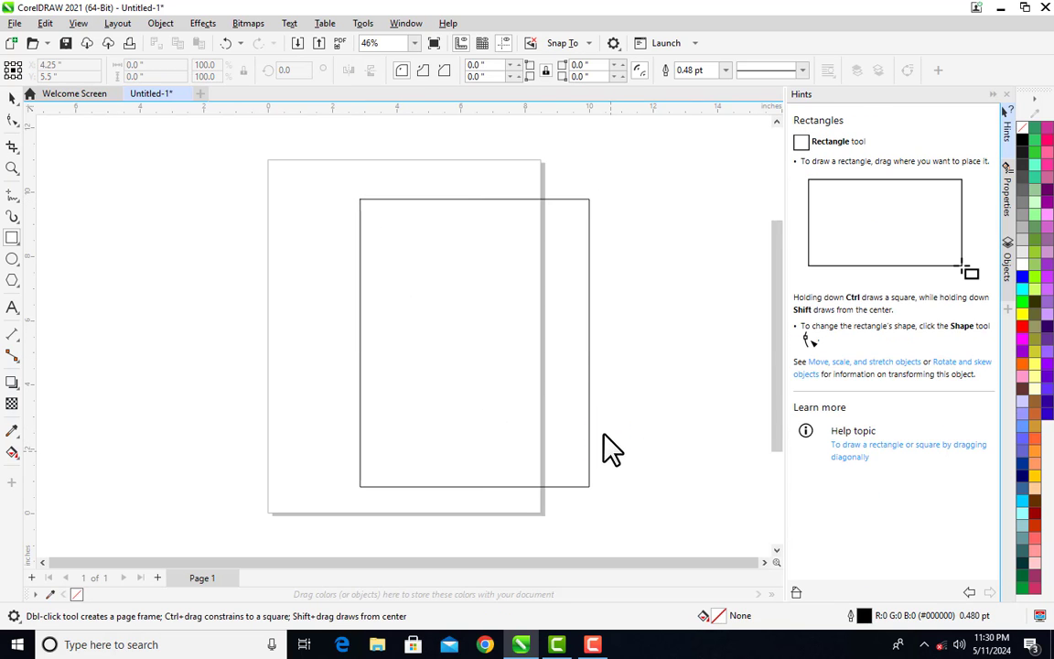
Save the drawing in the Documents folder as a CDR file named TUTORIAL.
key(ctrl+s)
click(467, 375)
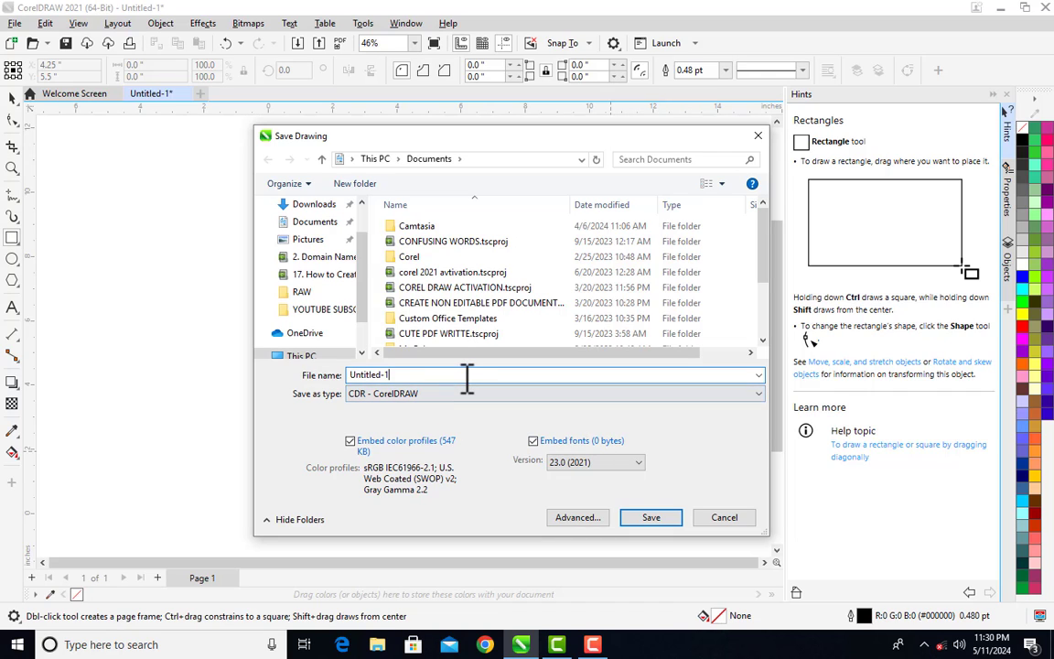
key(ctrl+a)
text(TUTORIAL)
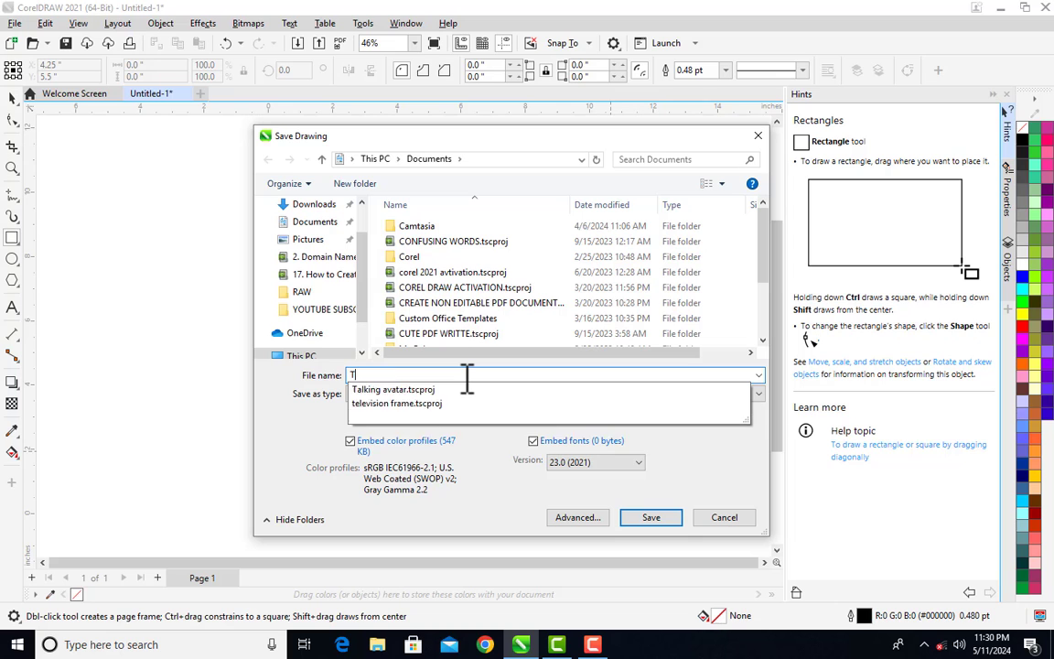
click(657, 518)
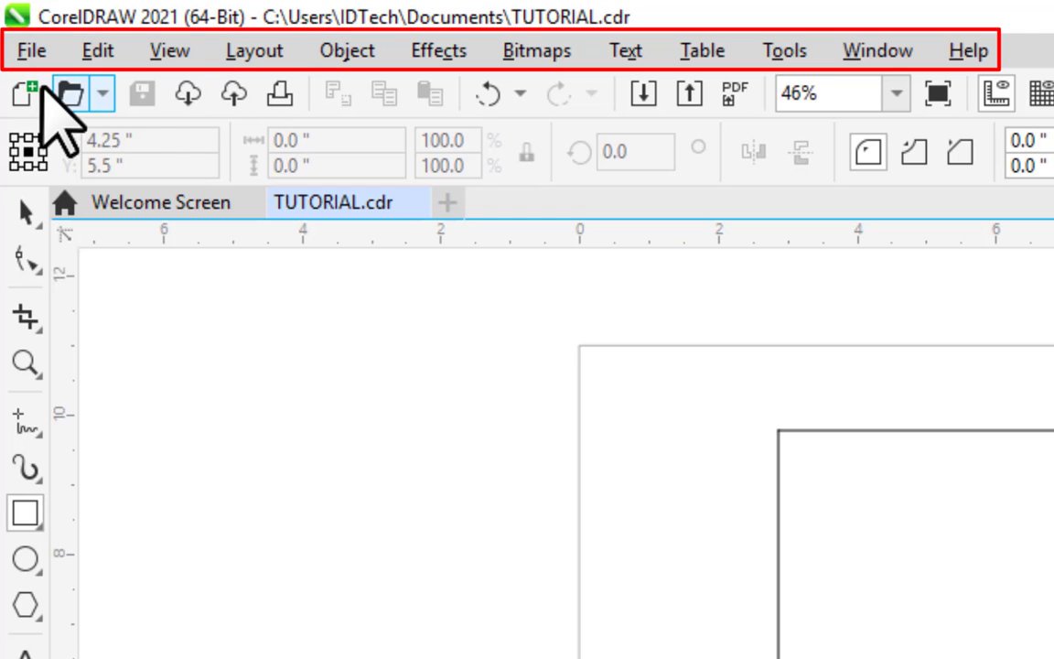
Examine the File, View, Layout, Object, Tools, Window and Help commands without applying any of them.
click(31, 51)
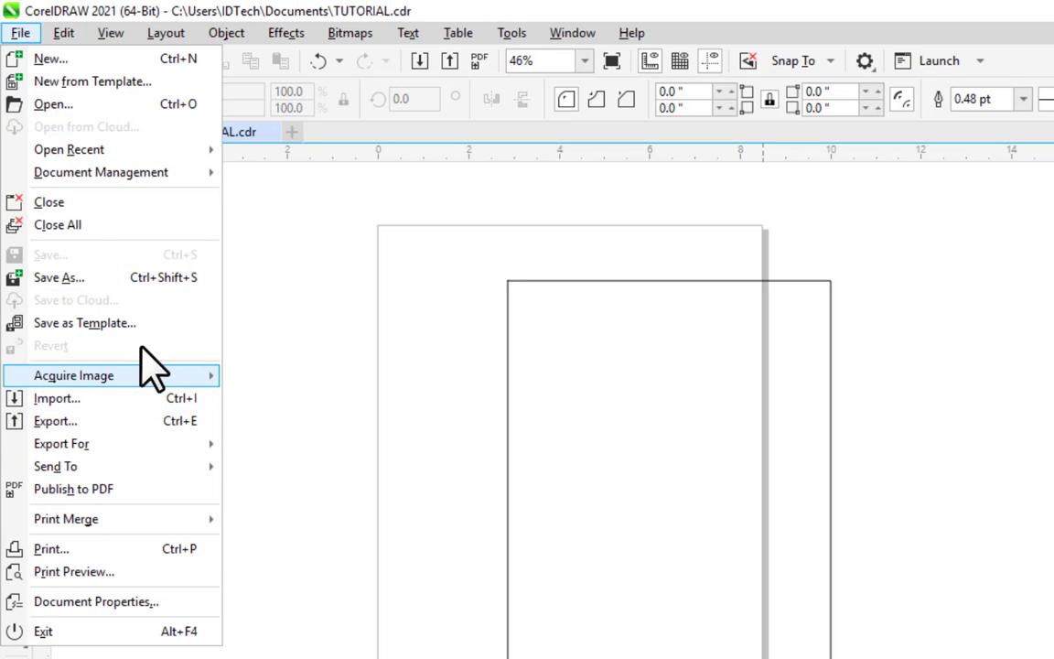
mouse_move(138, 383)
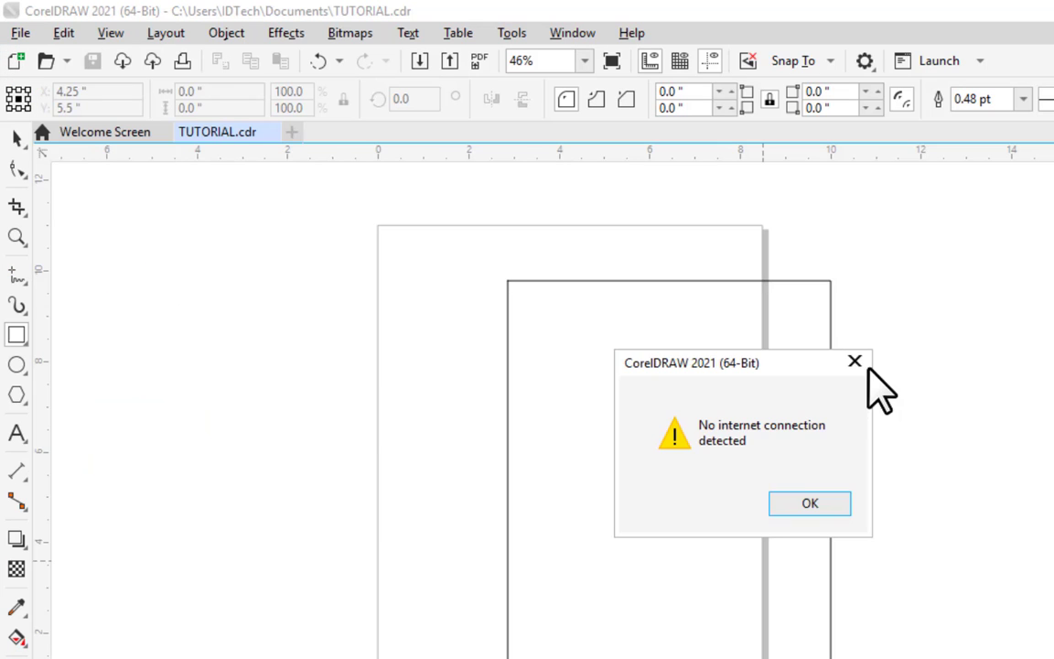
click(854, 361)
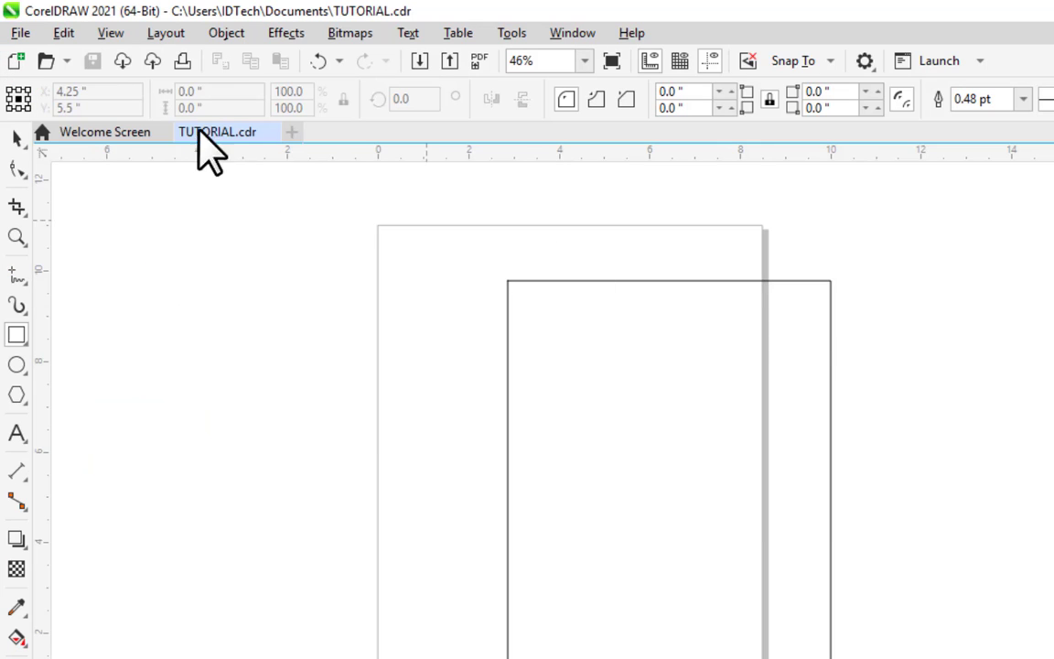
click(79, 37)
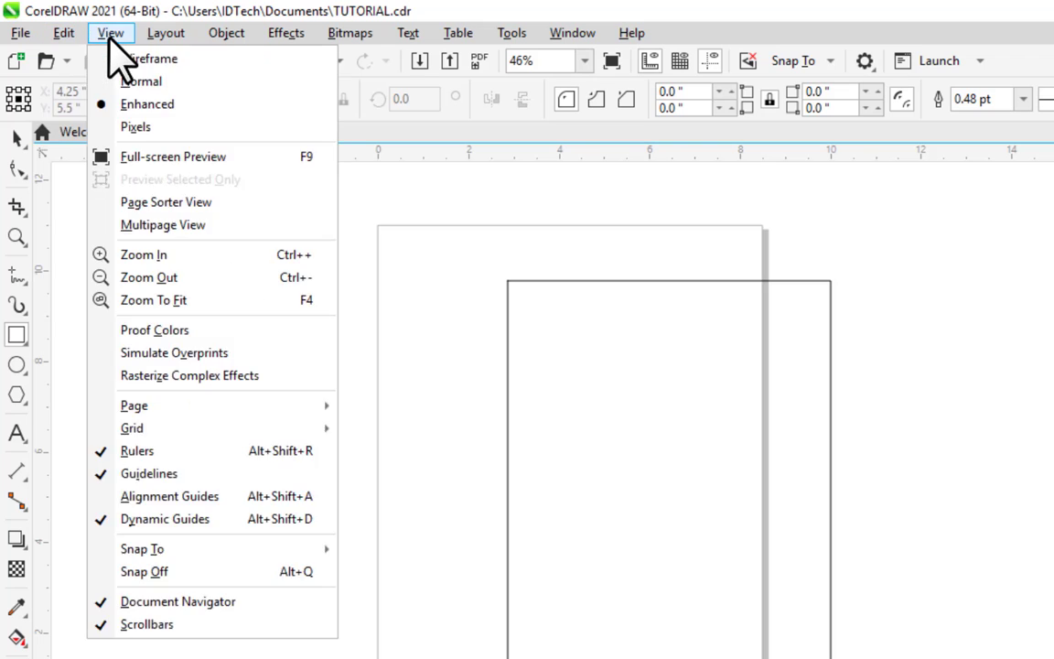
click(111, 35)
click(109, 36)
mouse_move(173, 35)
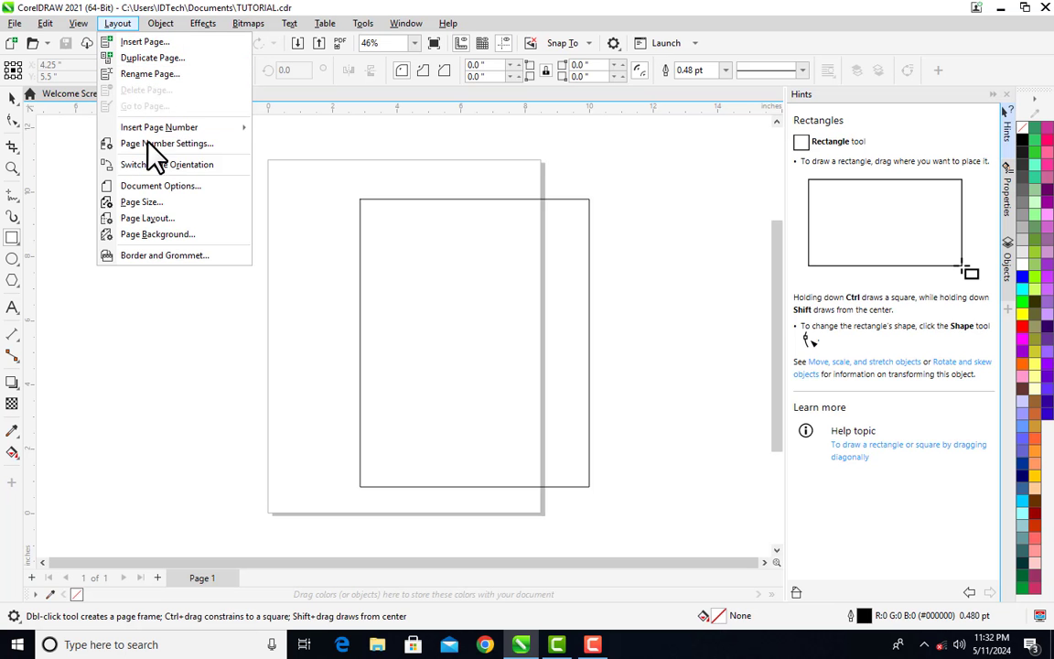
click(141, 16)
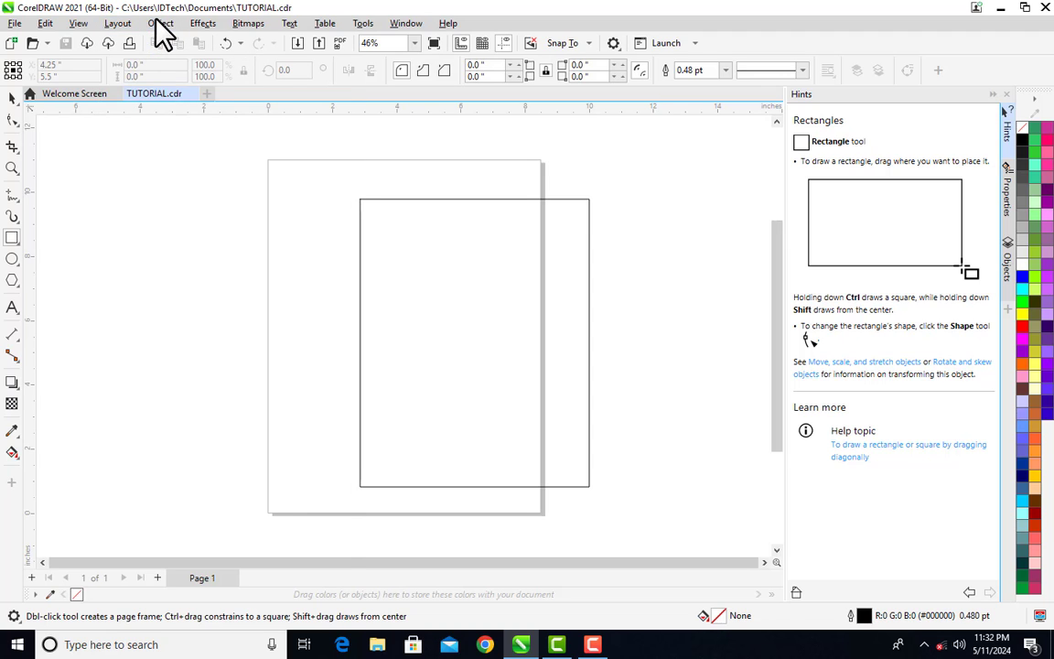
click(160, 24)
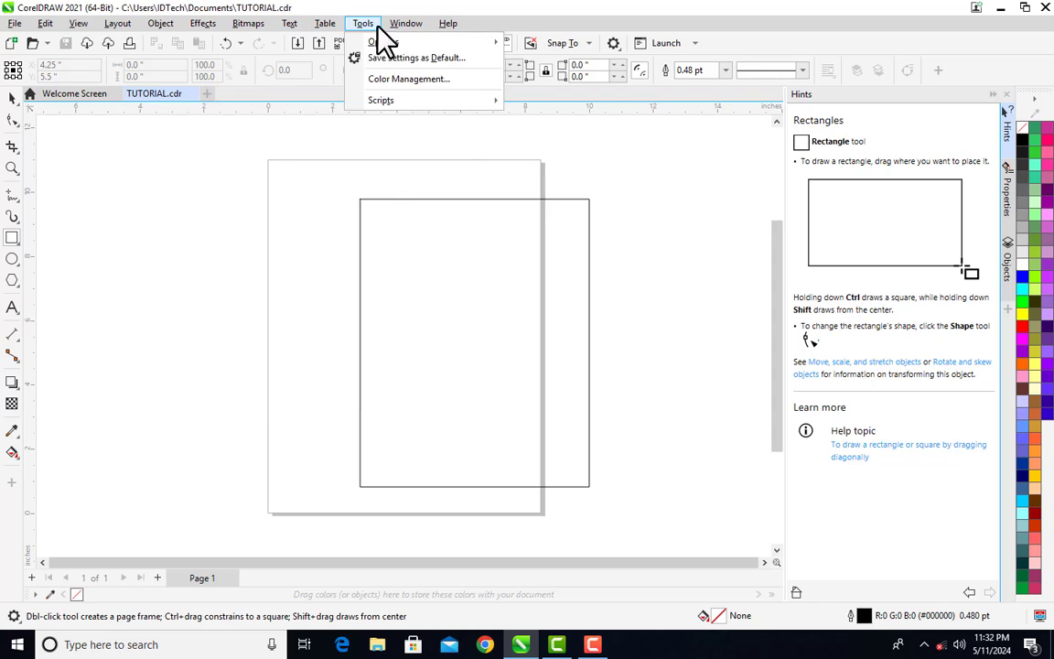
mouse_move(411, 26)
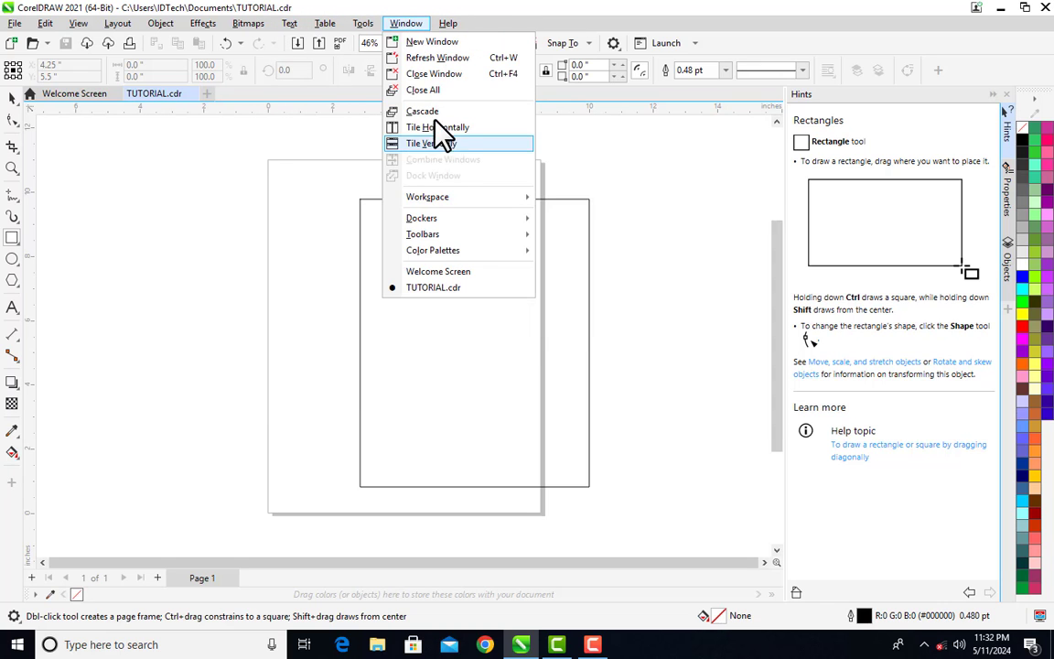
mouse_move(291, 23)
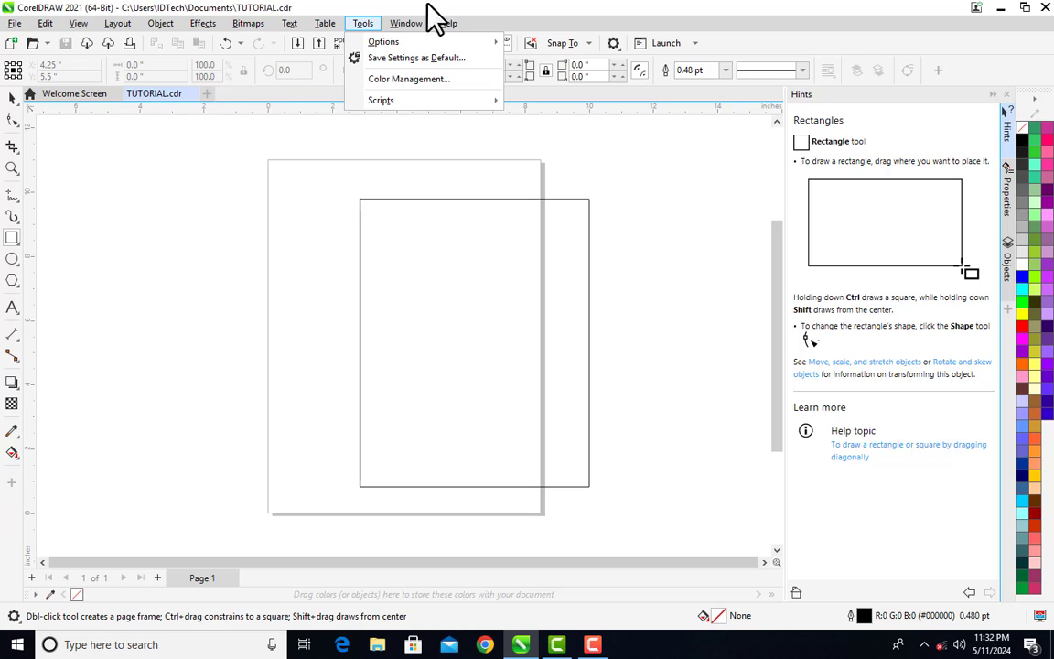
key(Escape)
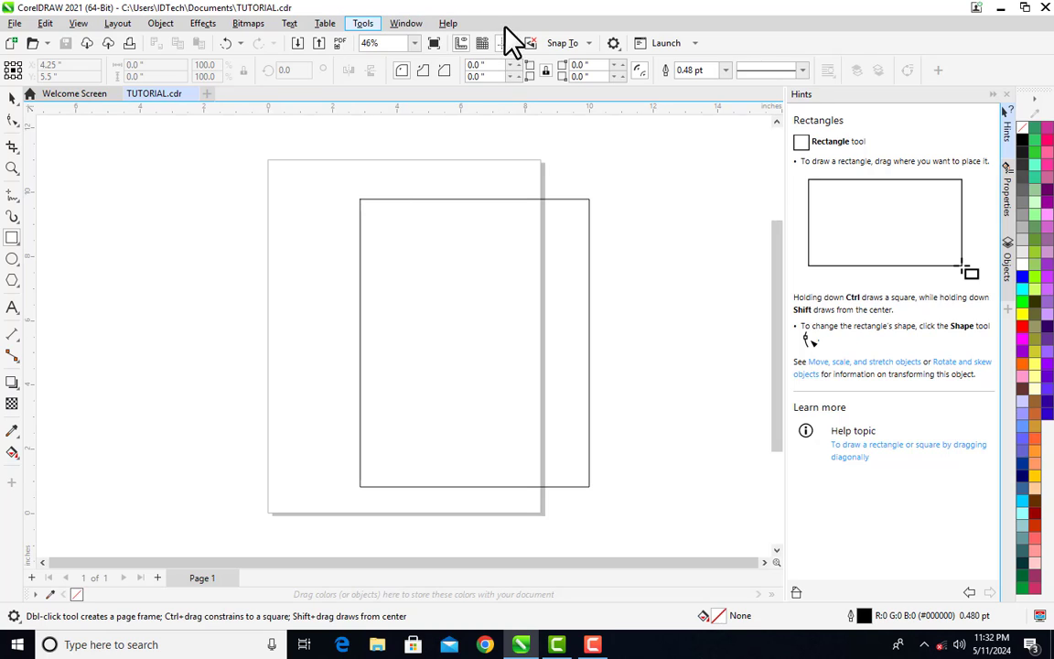
click(447, 23)
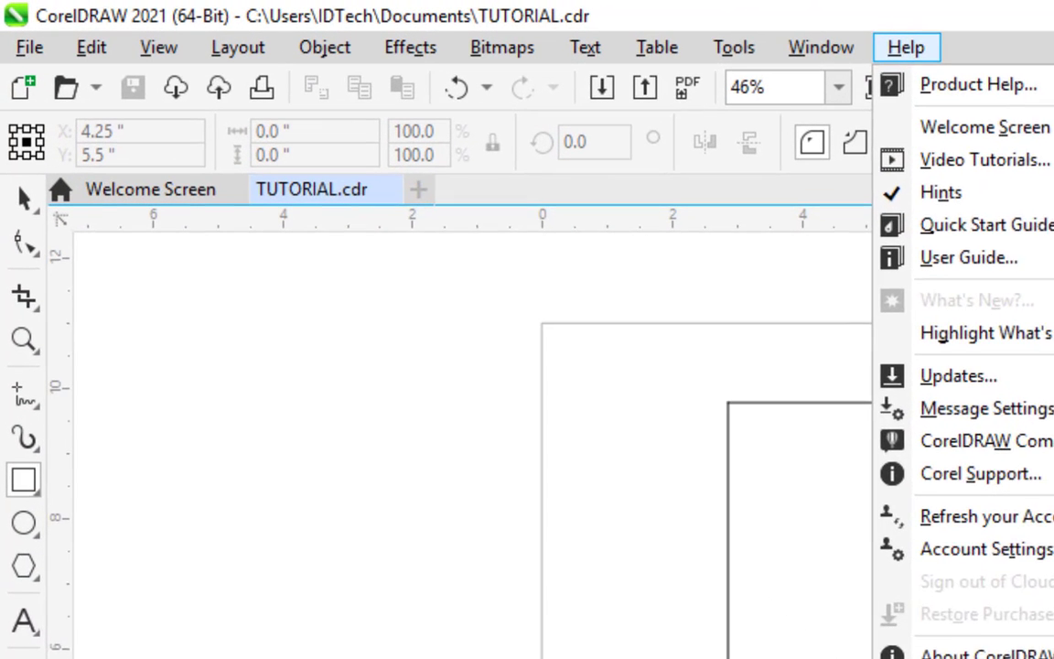
key(Escape)
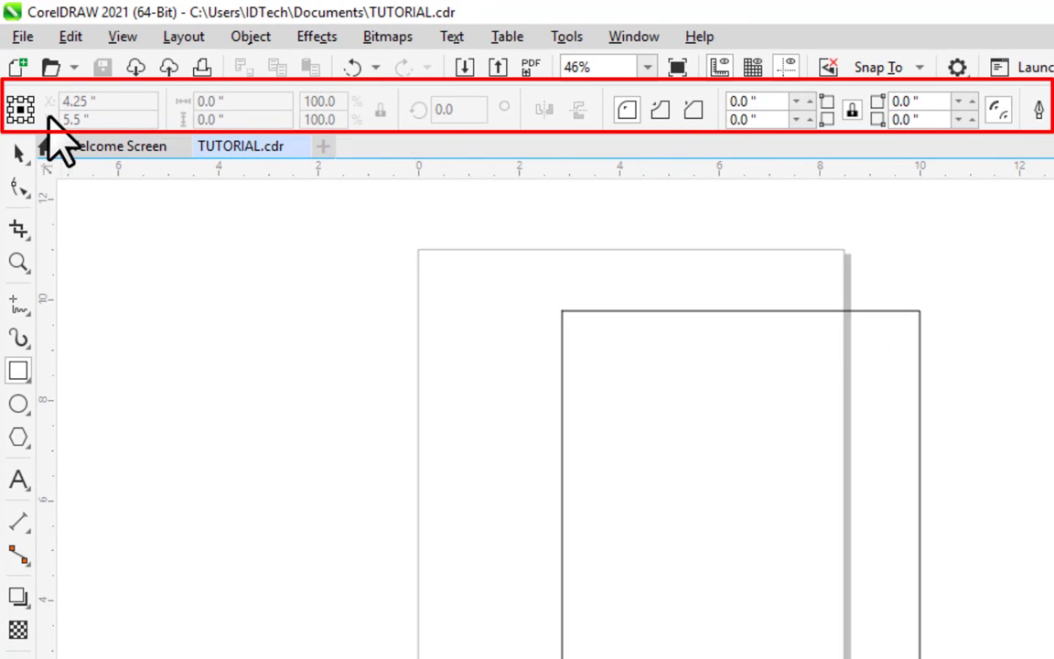
Compare the page, units and nudge options offered by the Pick tool with the options of the Zoom tool.
click(18, 151)
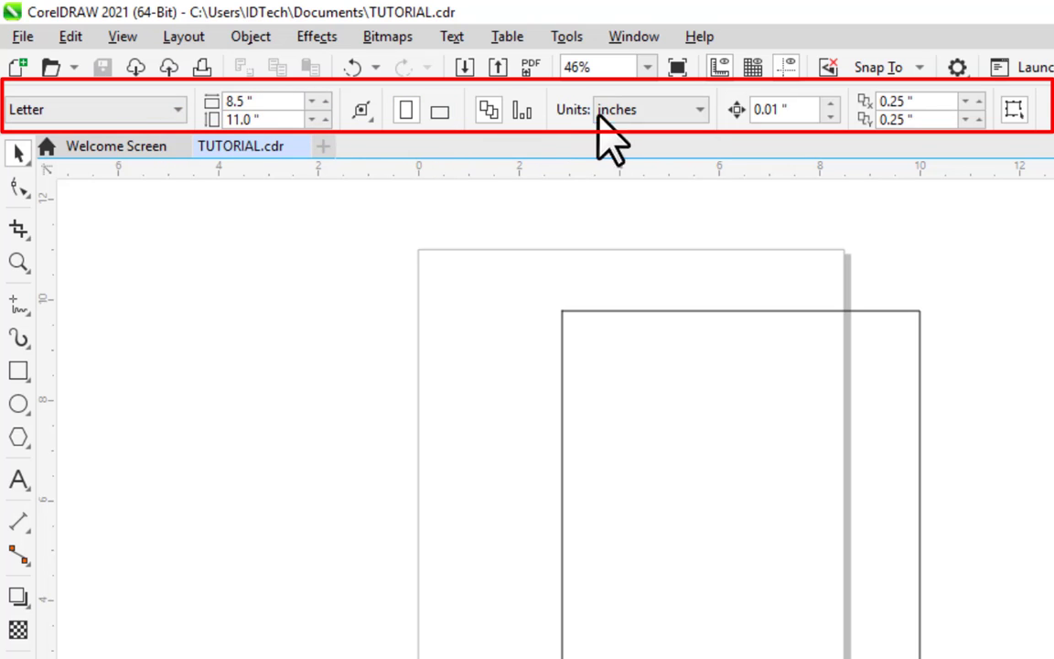
click(684, 114)
click(802, 113)
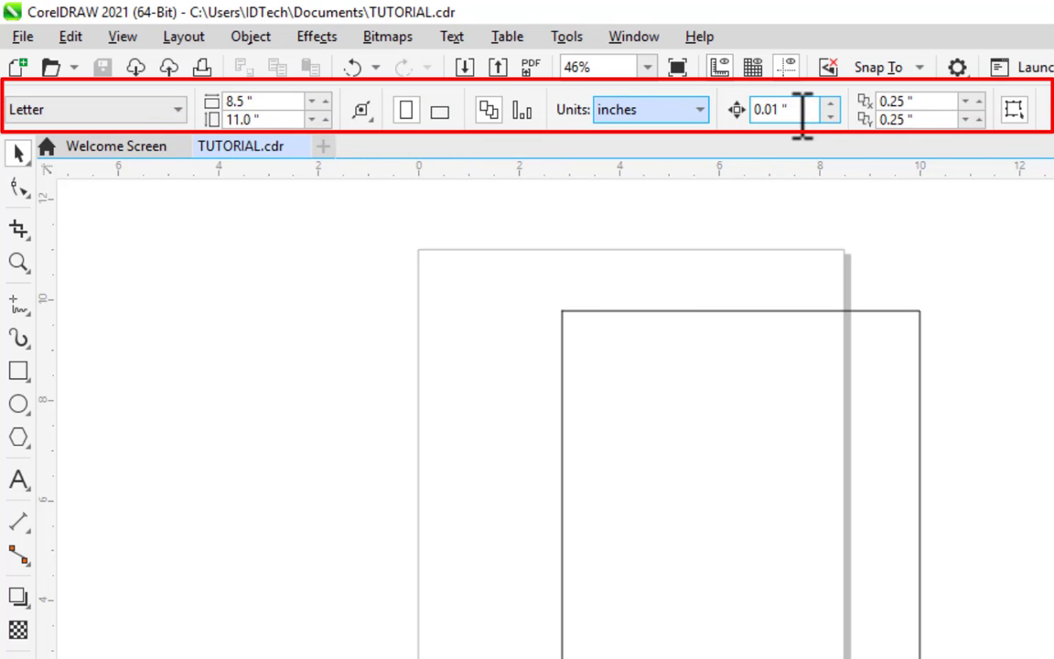
click(17, 263)
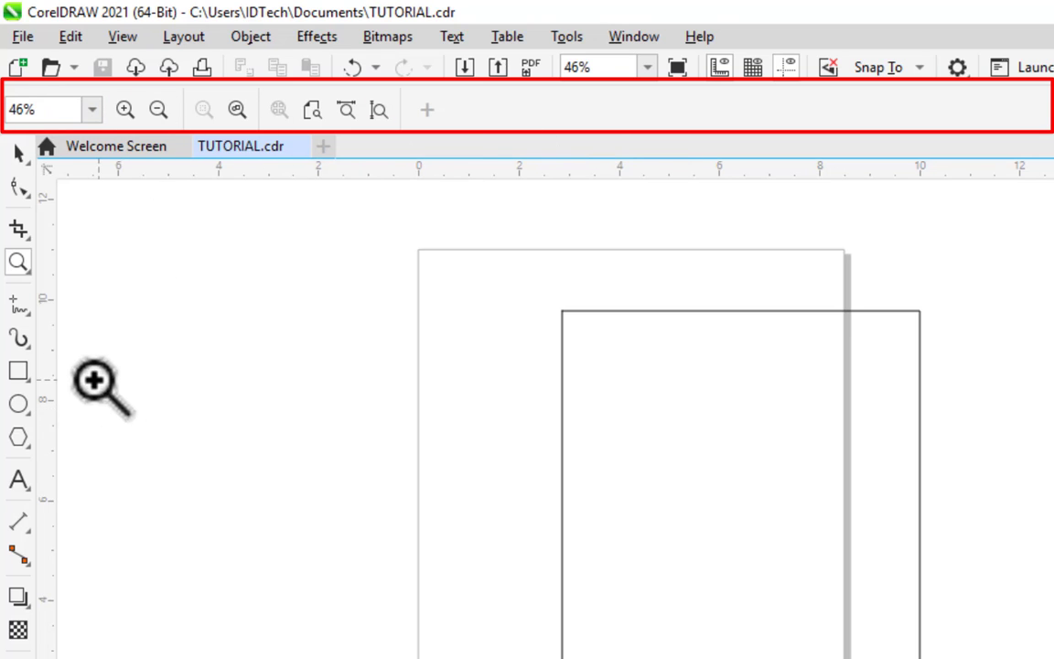
click(18, 153)
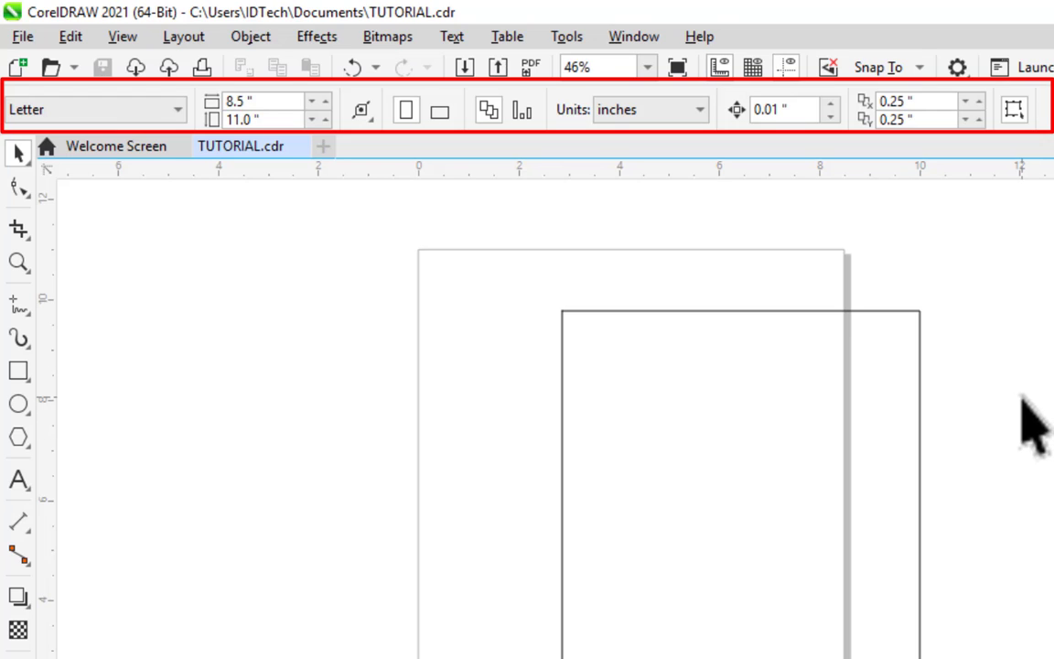
Move the rectangle inside the page, centred at about X 4.52 and Y 5.61 inches, and mirror it horizontally and vertically.
click(789, 429)
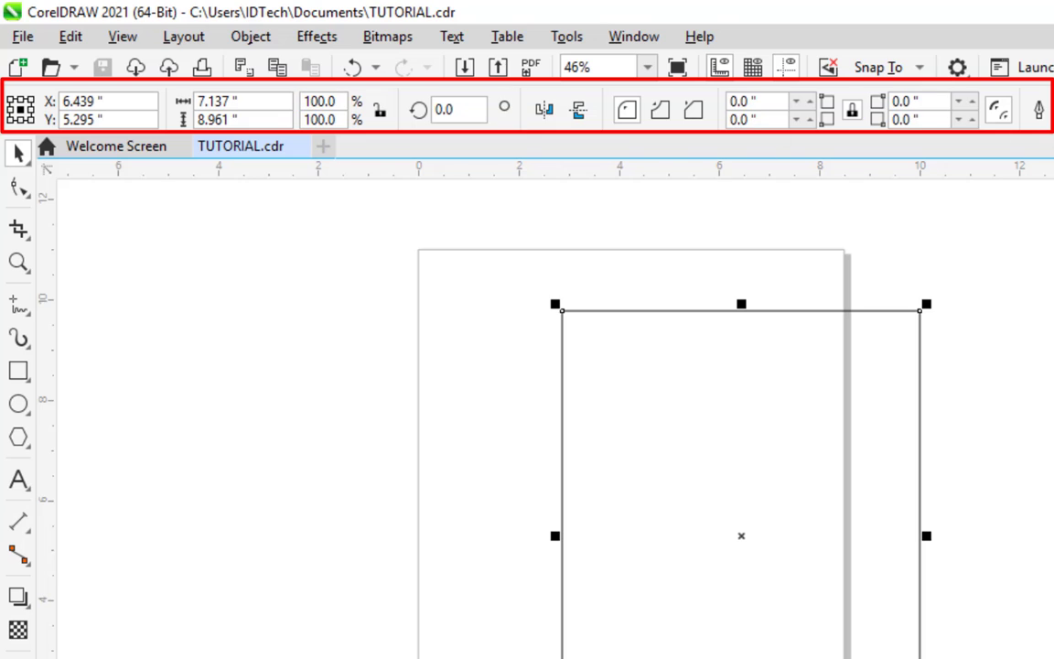
drag(730, 539, 647, 518)
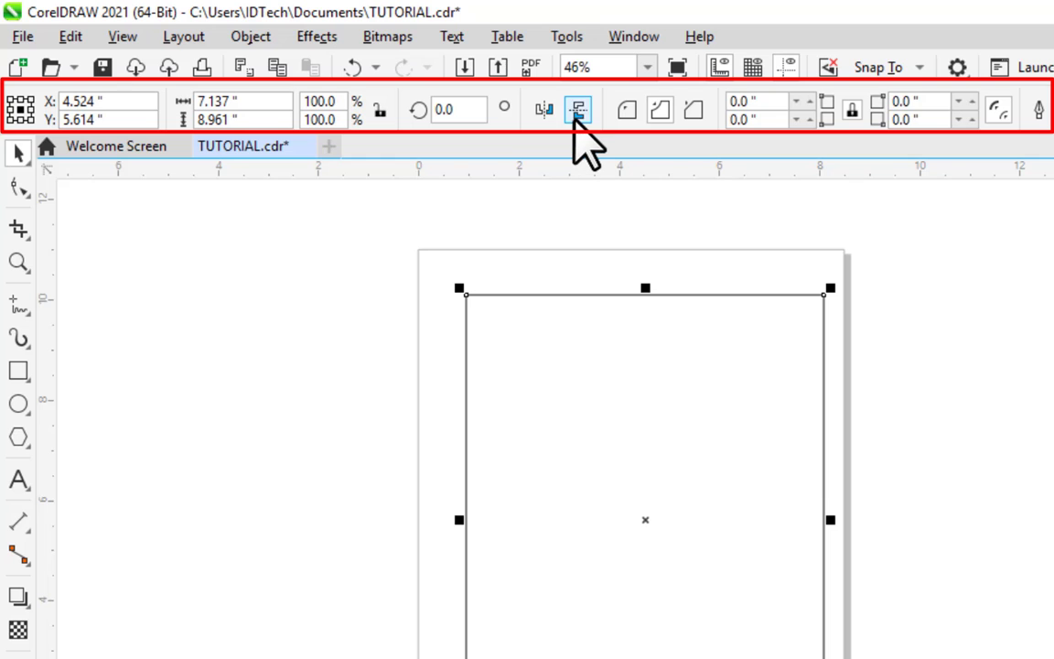
click(542, 111)
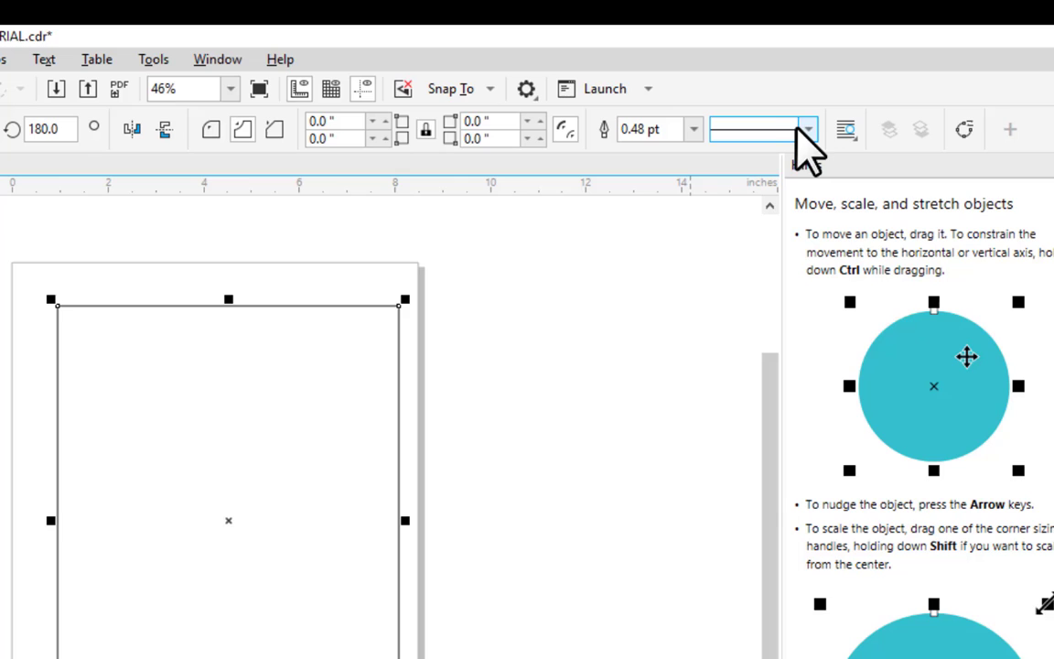
Give the rectangle a dotted outline style with a 36 pt width, and deselect it.
click(805, 130)
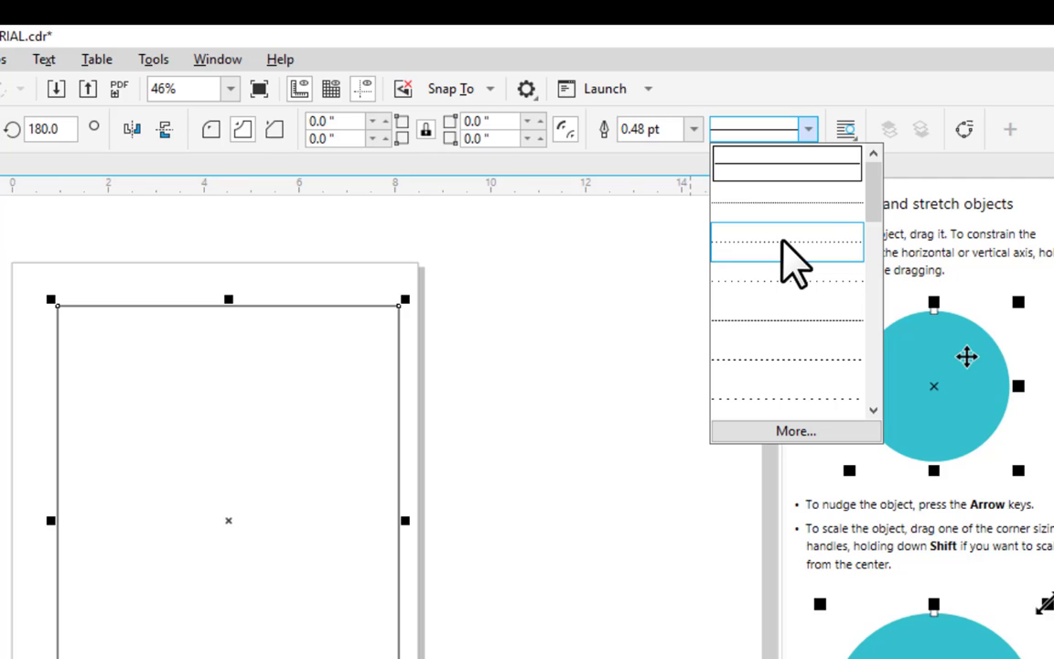
click(783, 242)
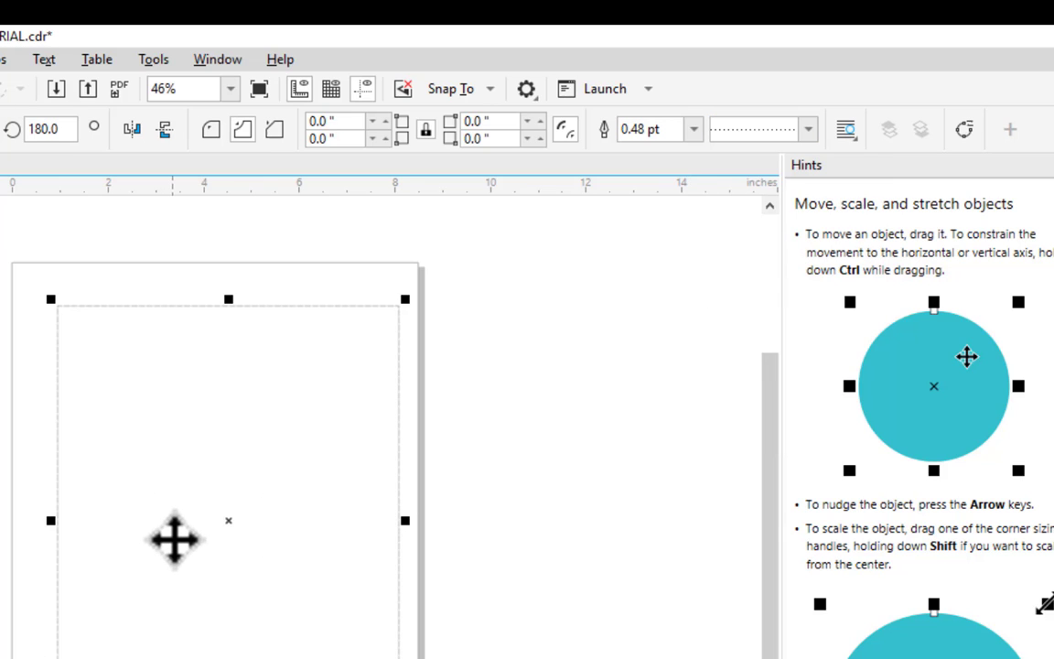
click(693, 129)
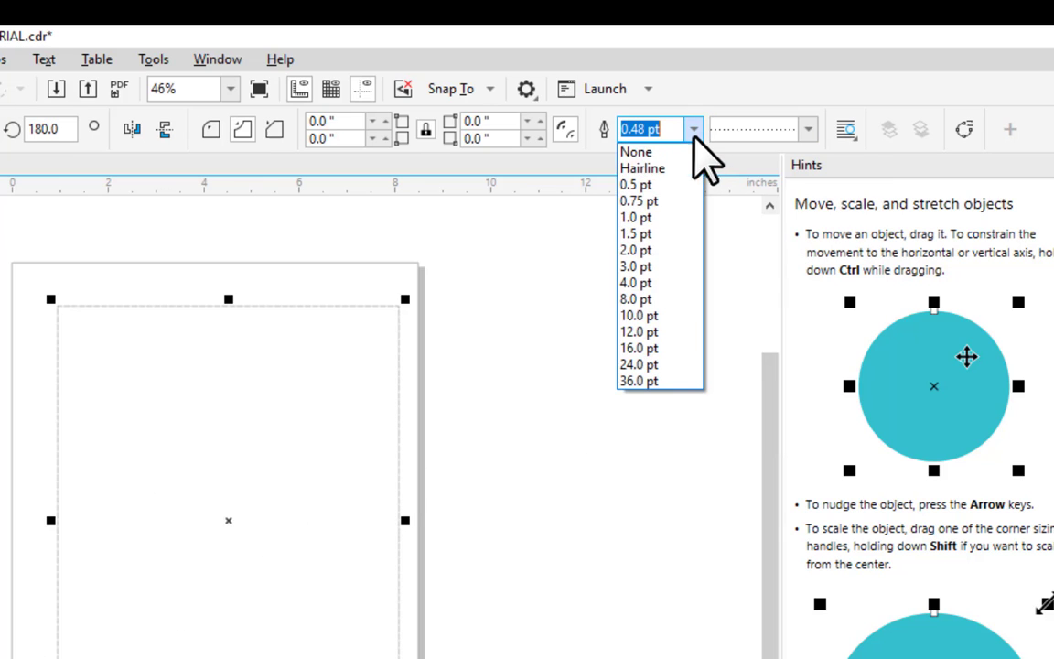
click(652, 381)
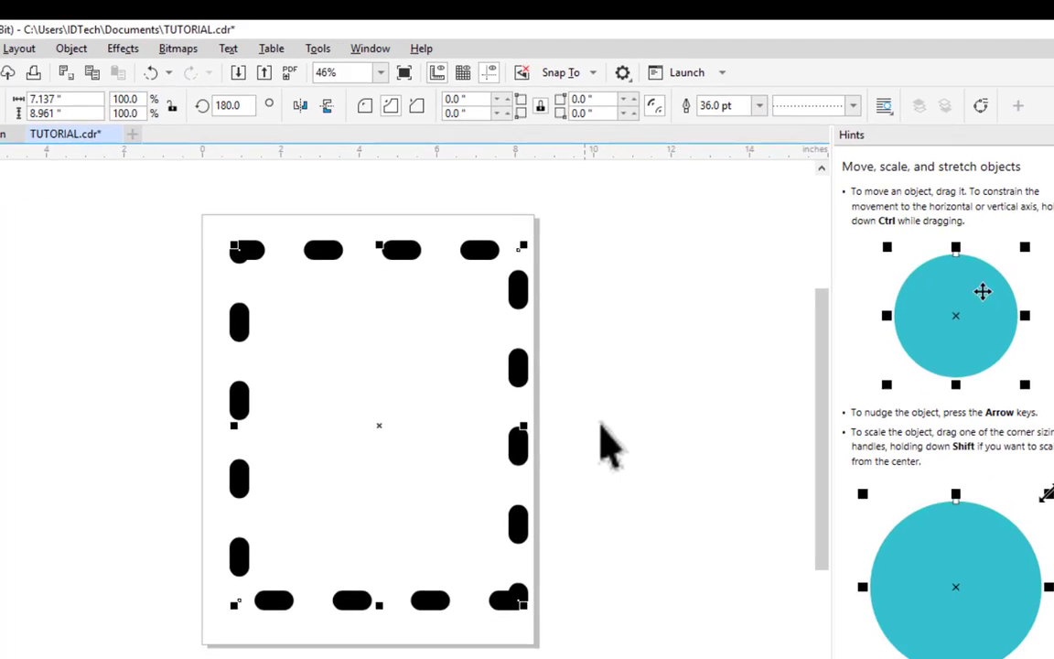
click(602, 425)
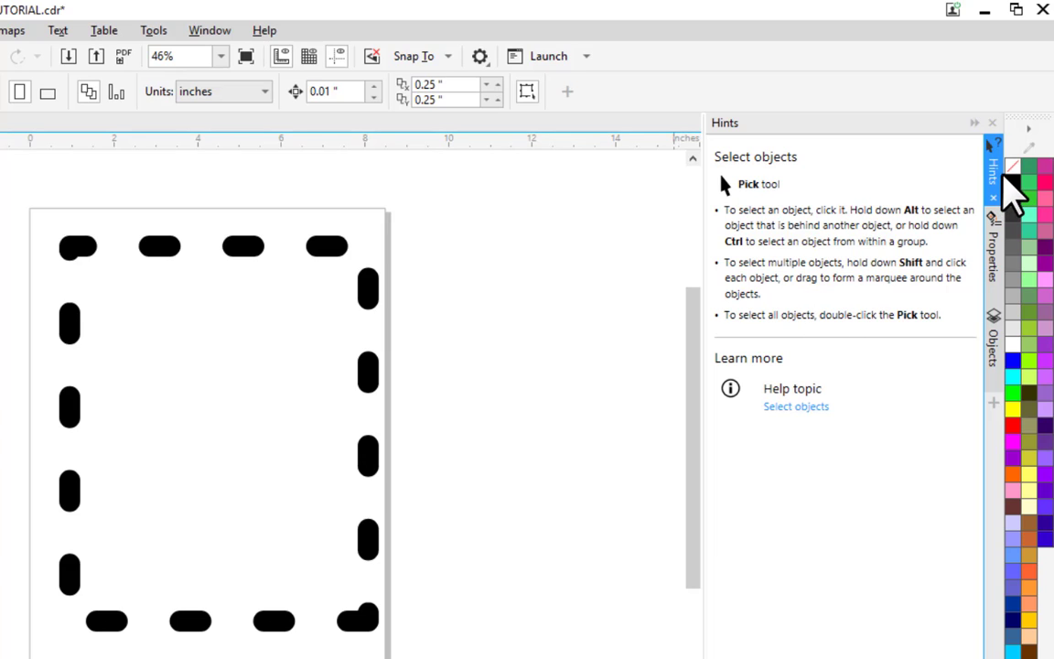
Examine the Hints, Properties and Objects dockers and the list of further dockers that can be added.
click(999, 173)
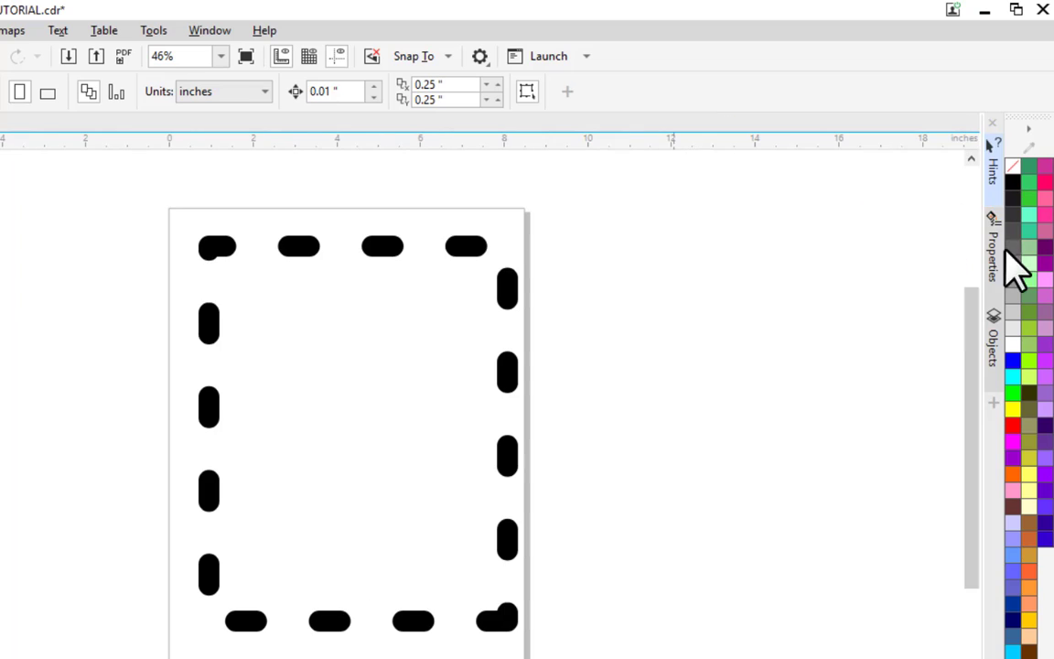
click(993, 268)
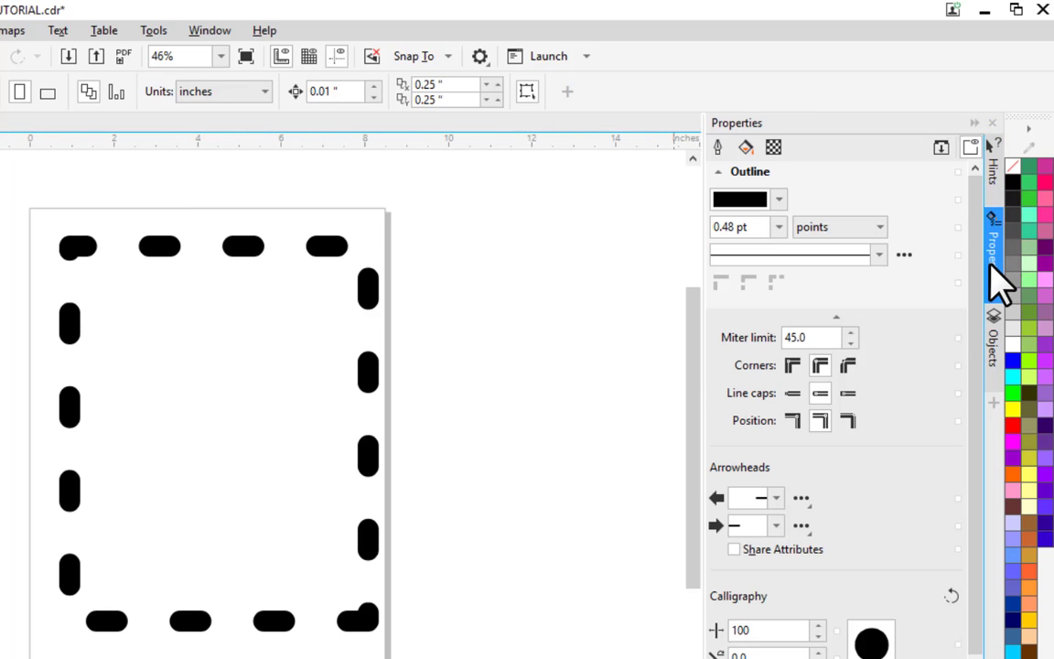
click(996, 366)
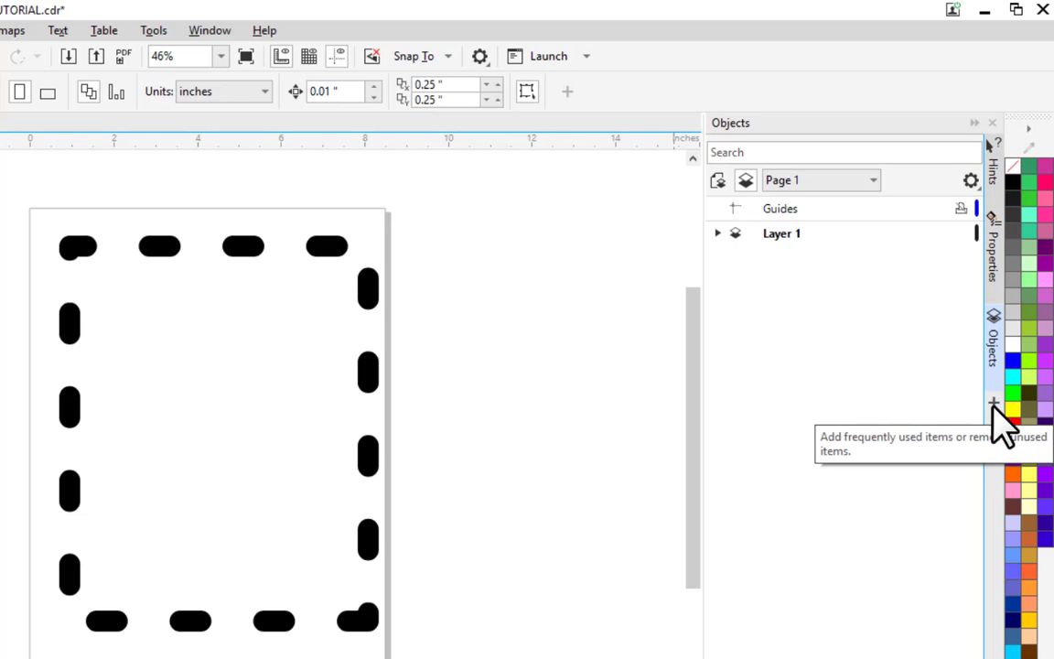
click(994, 404)
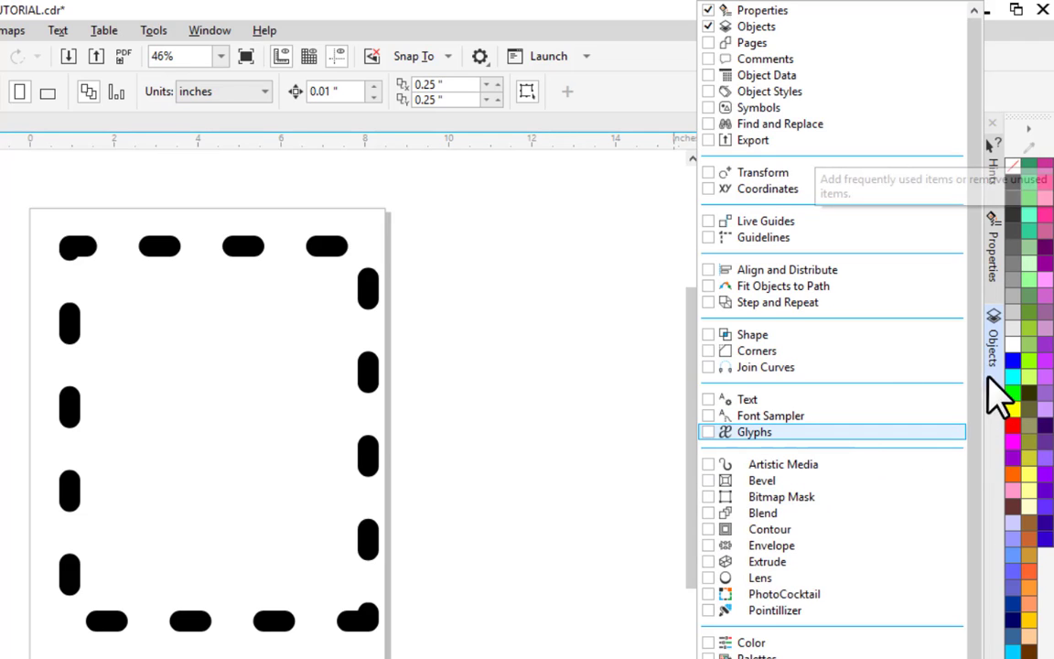
click(616, 367)
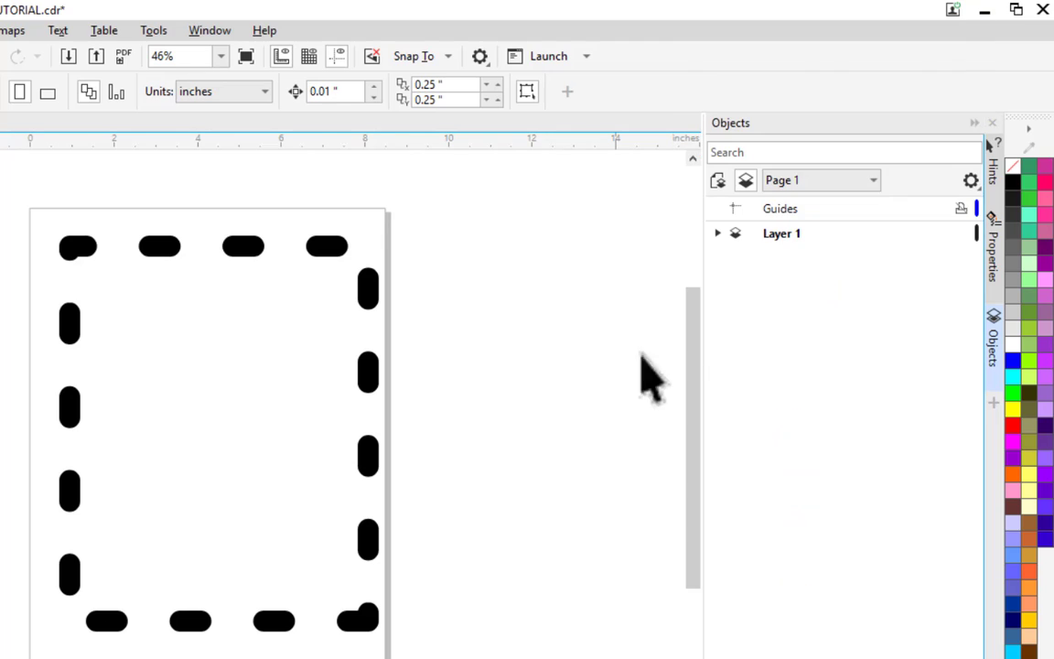
Close the open dockers and bring back the Properties and Objects dockers.
click(993, 124)
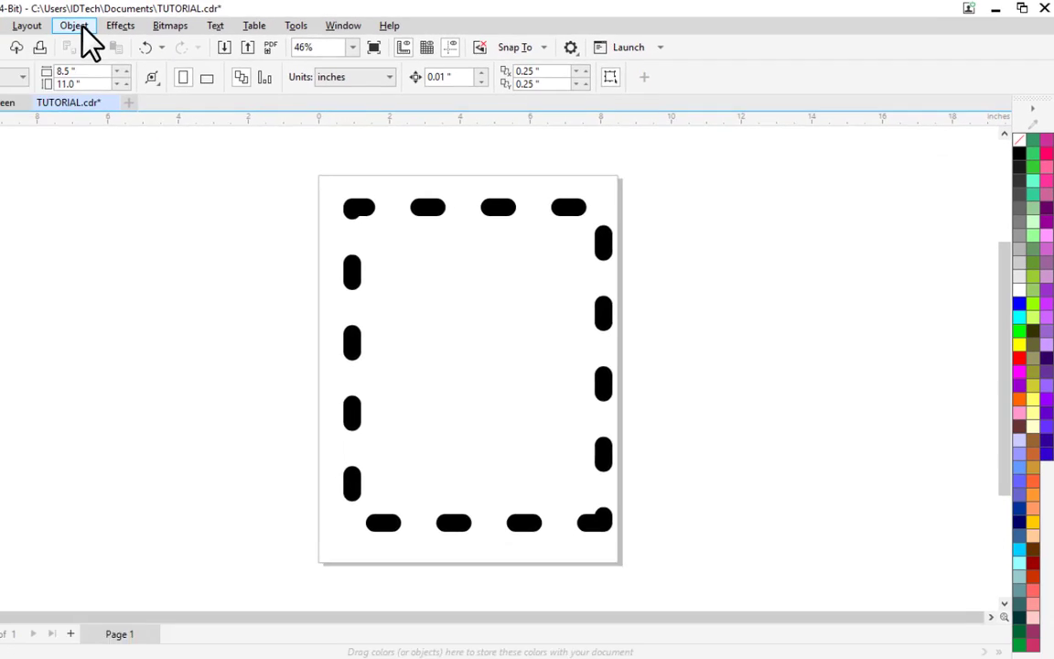
click(79, 26)
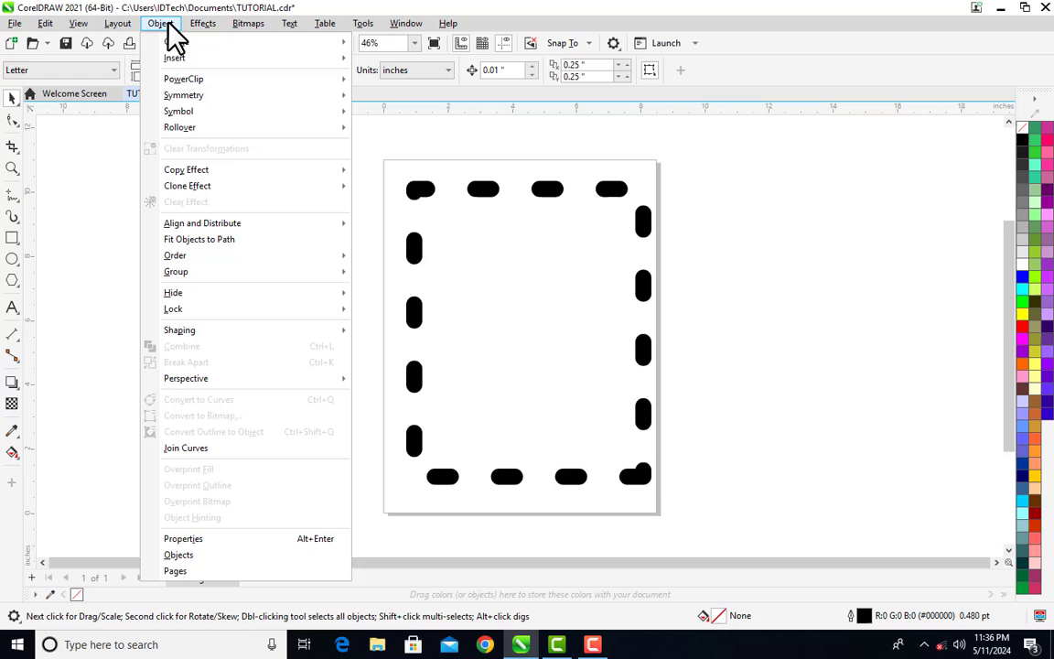
click(191, 541)
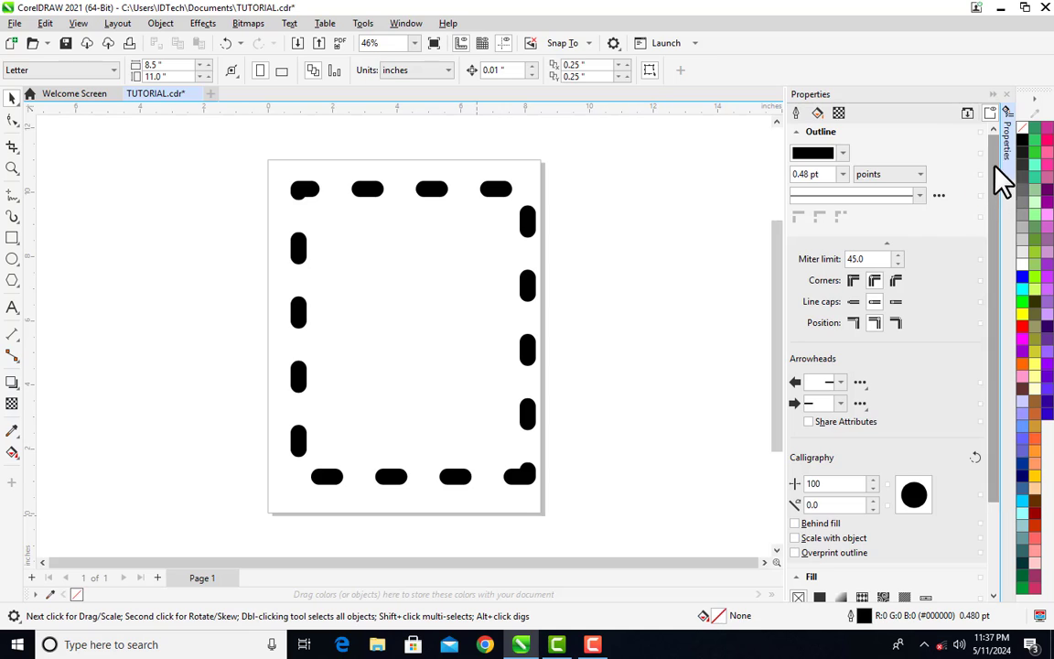
click(163, 24)
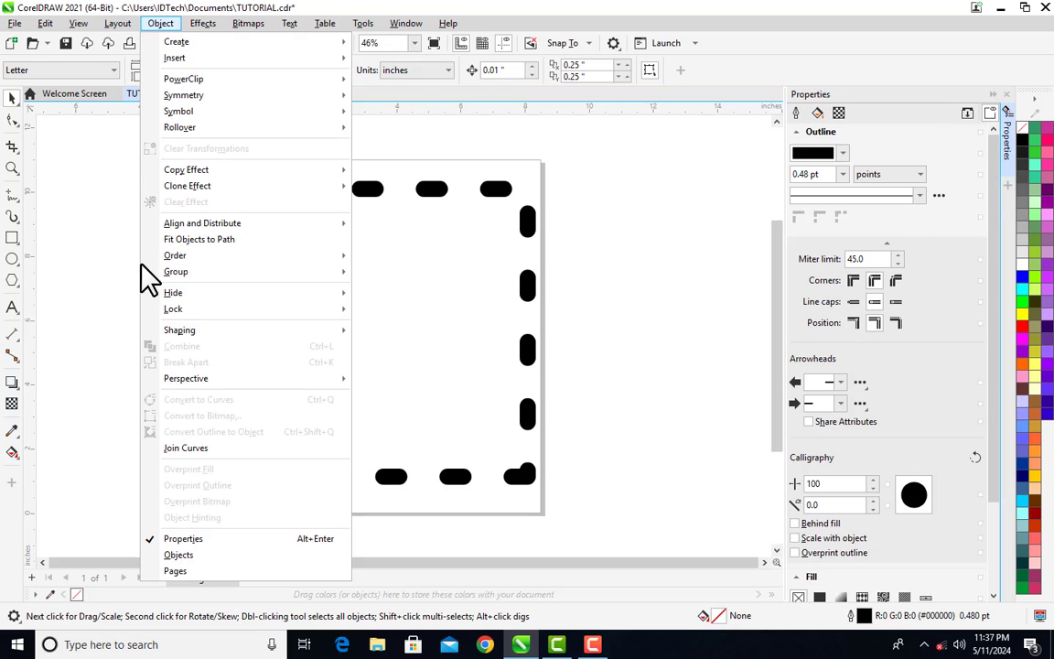
click(179, 555)
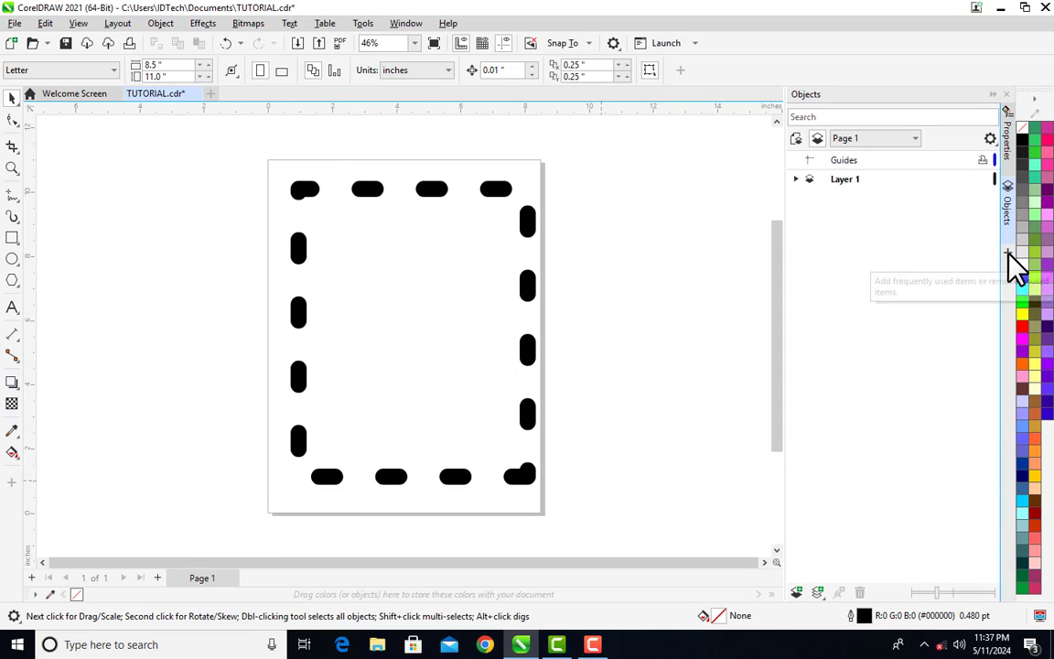
Add the Hints docker from the list of available dockers and show its content.
click(1008, 254)
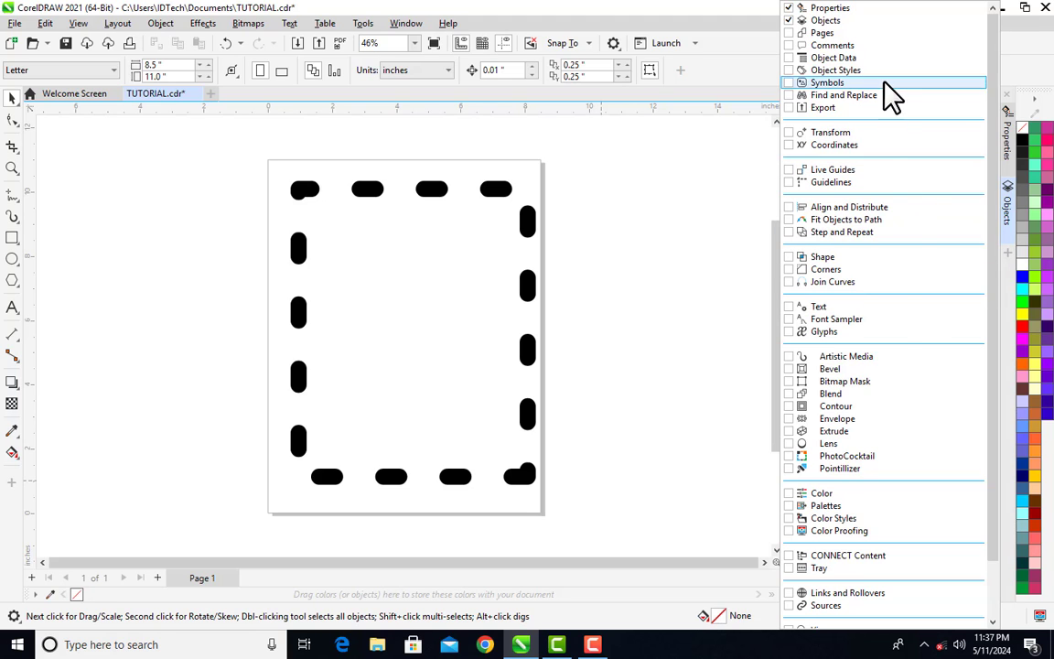
scroll(914, 419, down, 2)
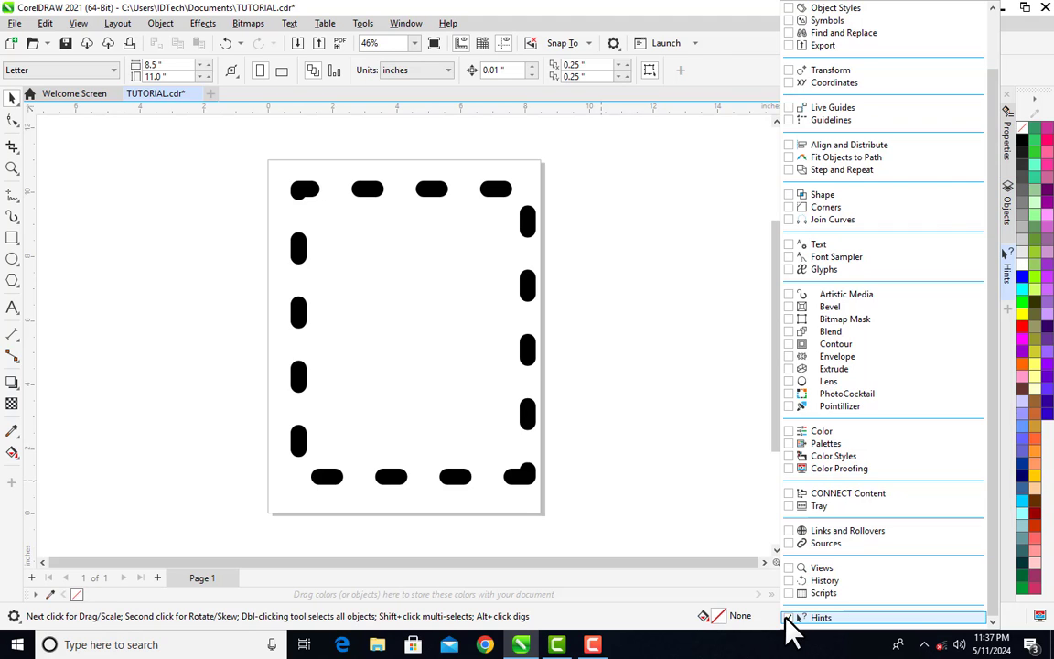
click(789, 618)
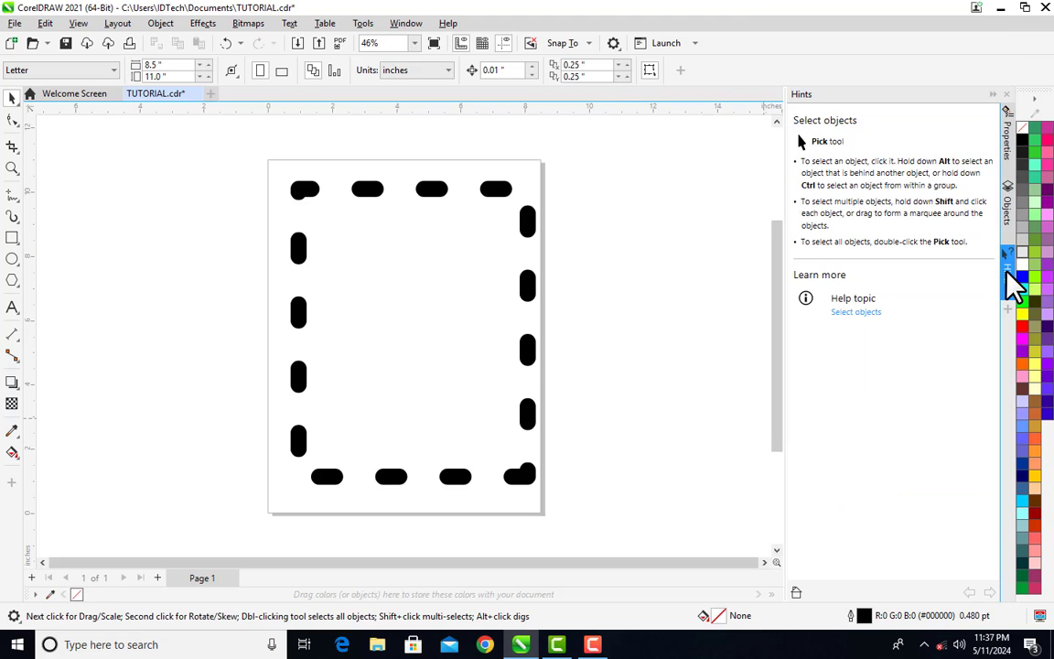
click(1011, 284)
click(1011, 293)
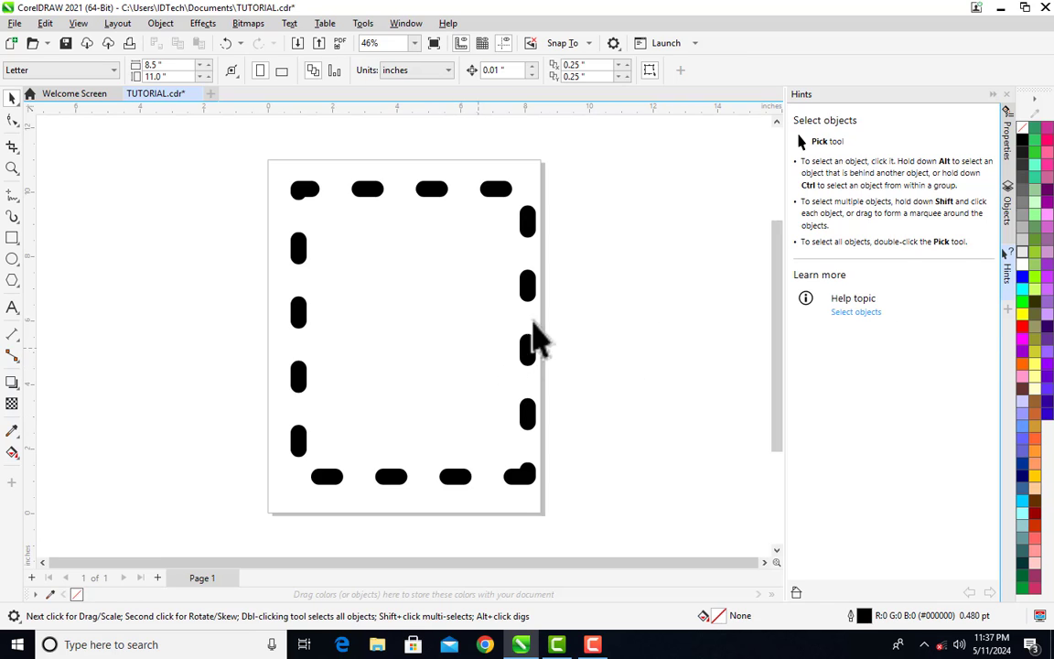
Read the hints for the selected dashed rectangle, the Zoom tool and the Rectangle tool.
click(389, 353)
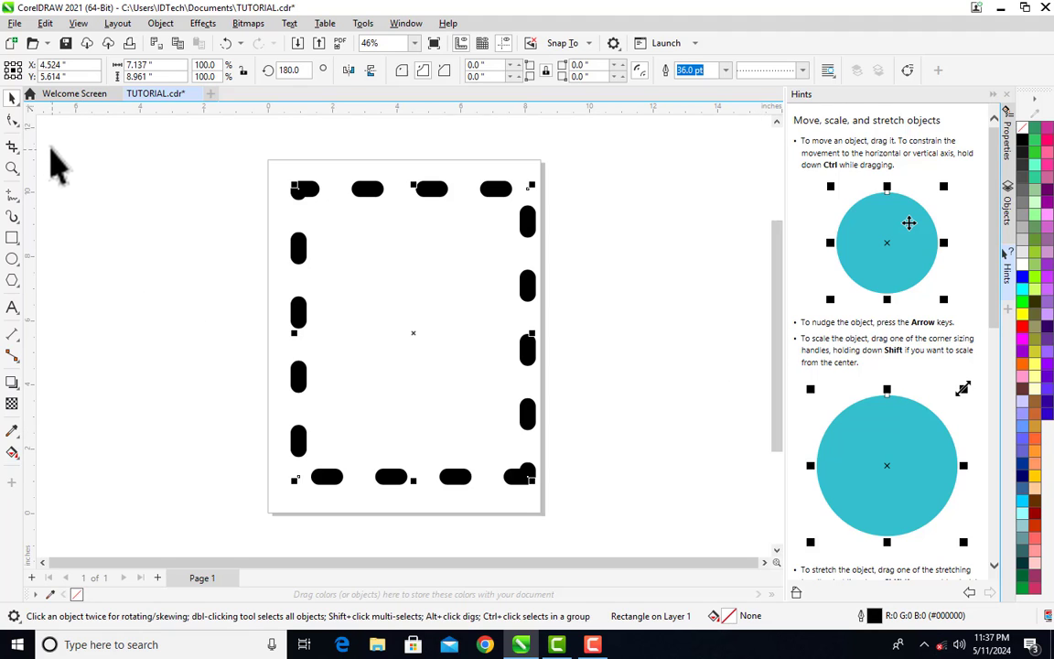
click(10, 148)
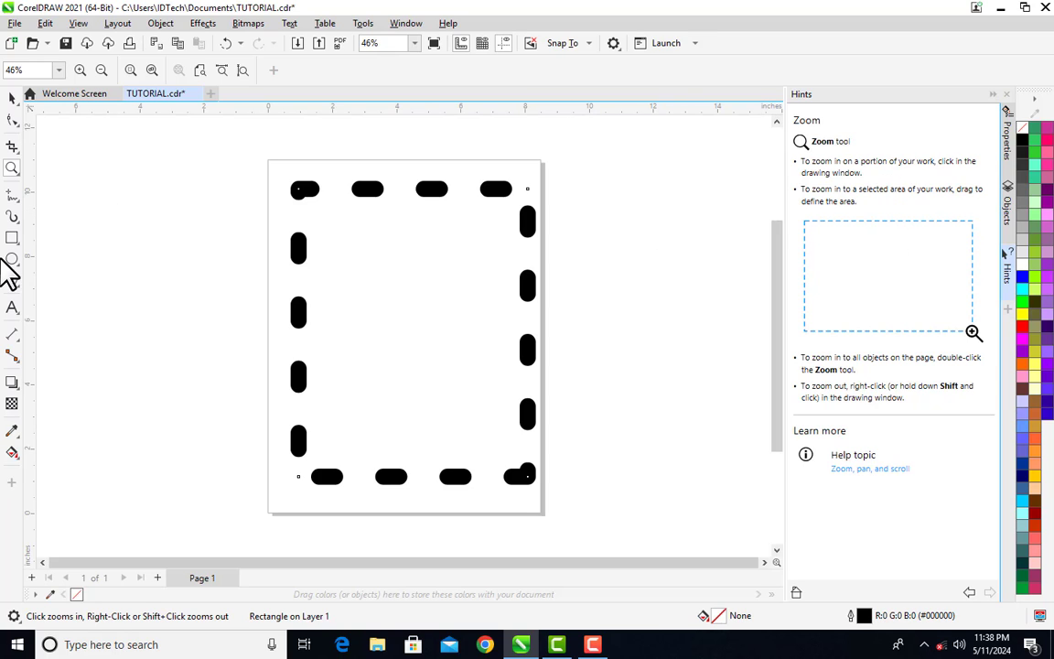
click(13, 236)
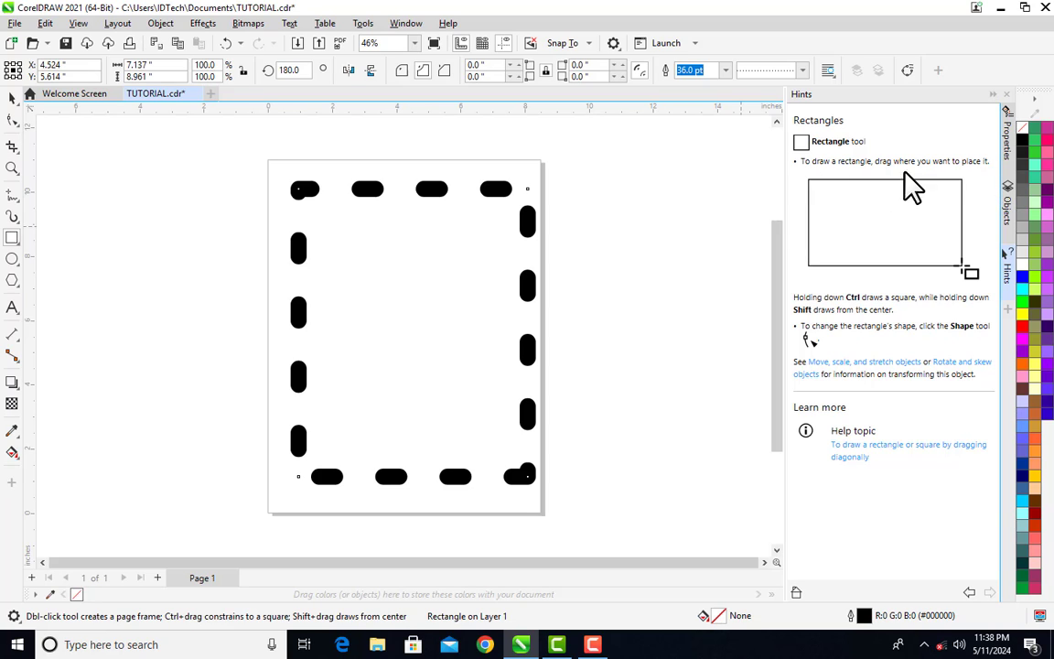
Draw a rectangle of about 7.4 by 5.8 inches across the page's left edge and set its outline width to 16 pt.
drag(109, 178, 346, 365)
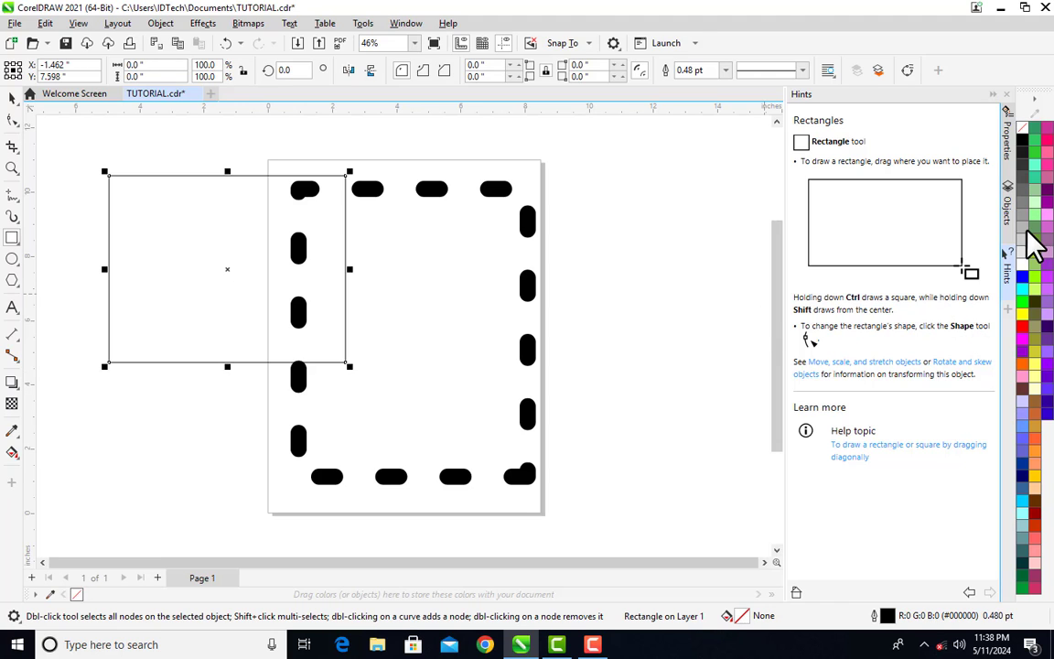
click(1008, 139)
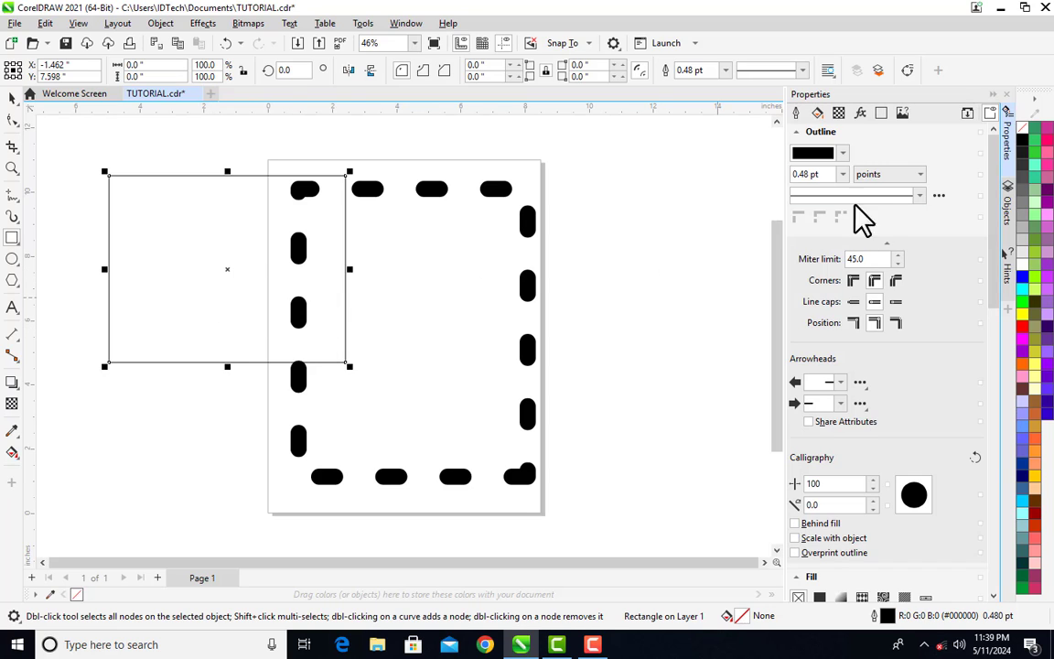
click(843, 174)
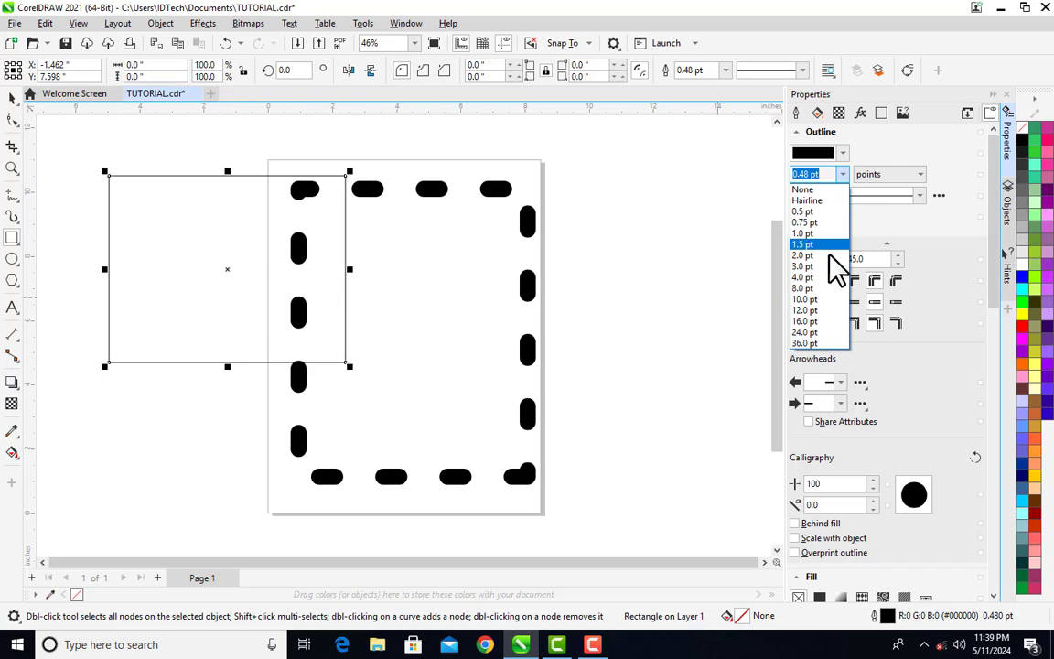
click(813, 322)
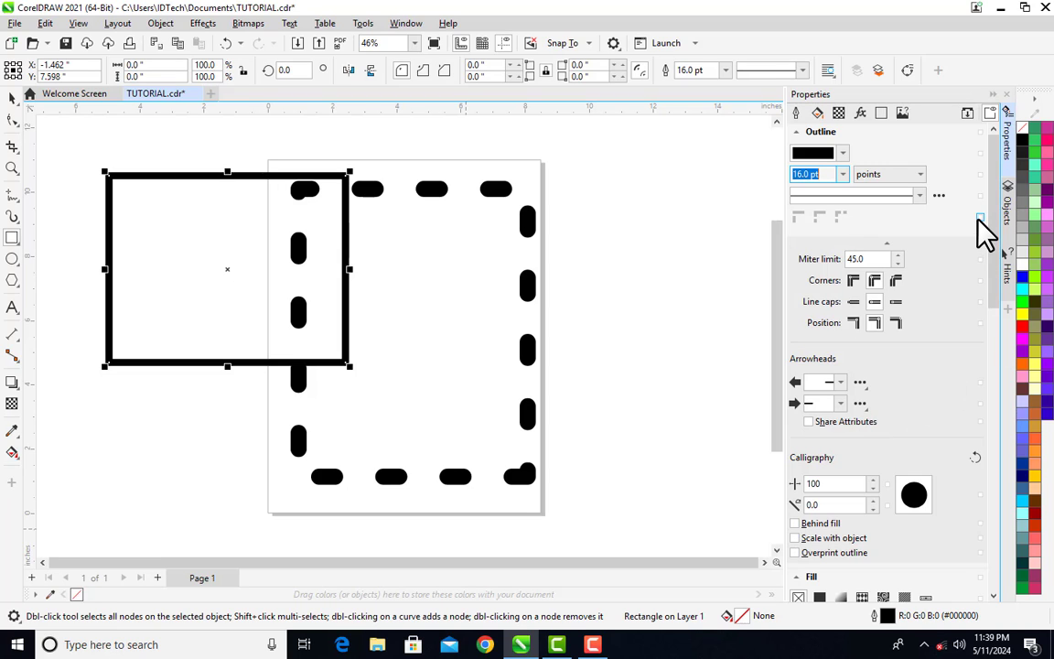
Show the Objects docker and delete the dashed rectangle from Layer 1.
click(1007, 205)
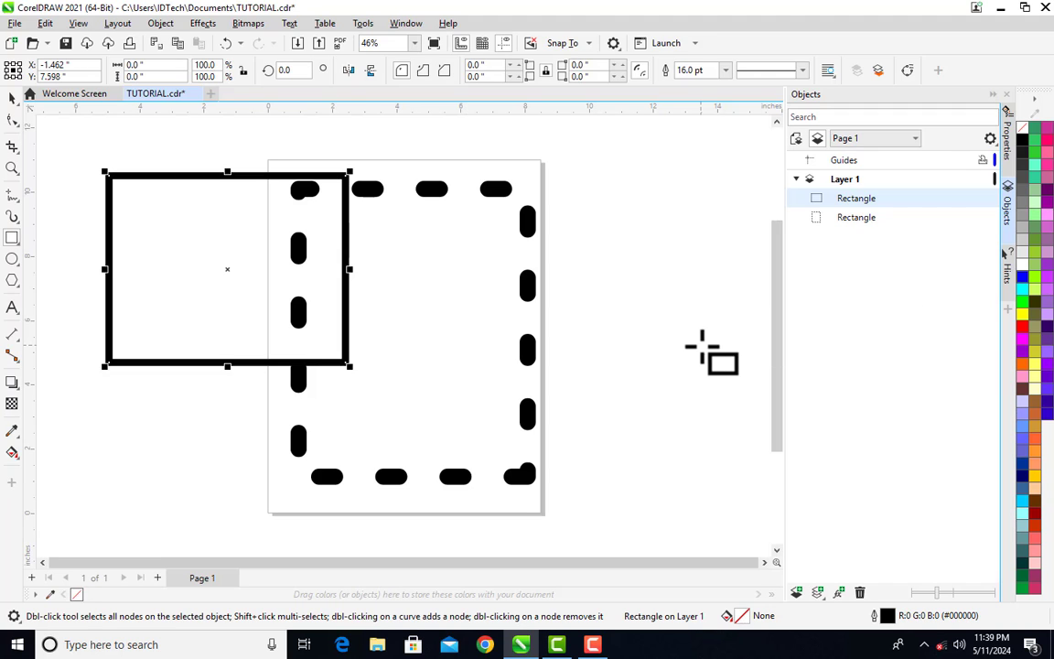
click(12, 98)
click(525, 318)
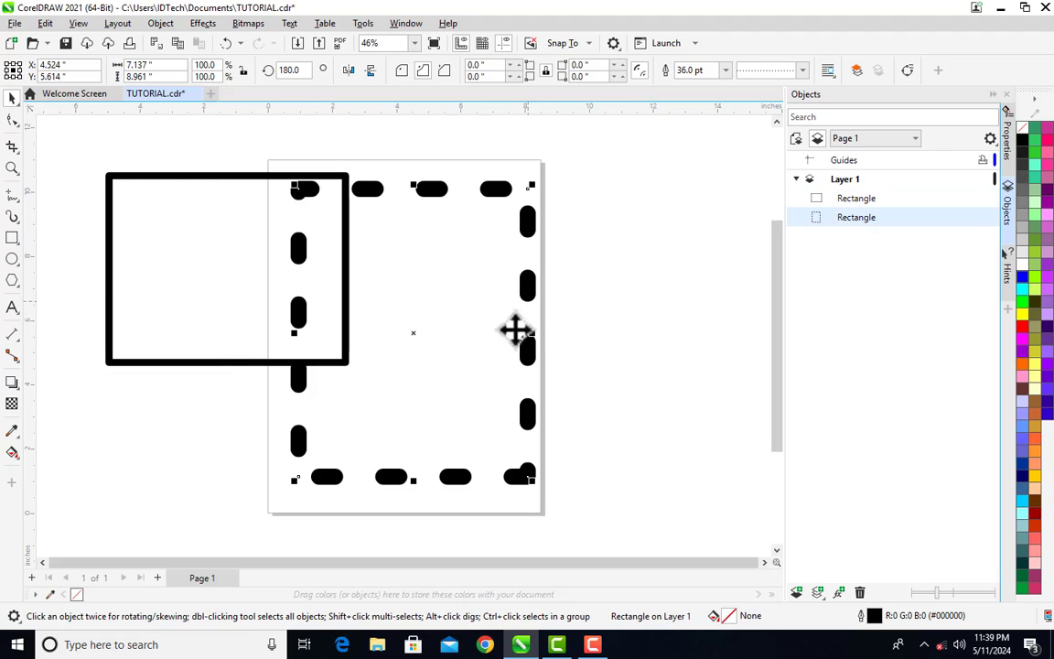
key(Delete)
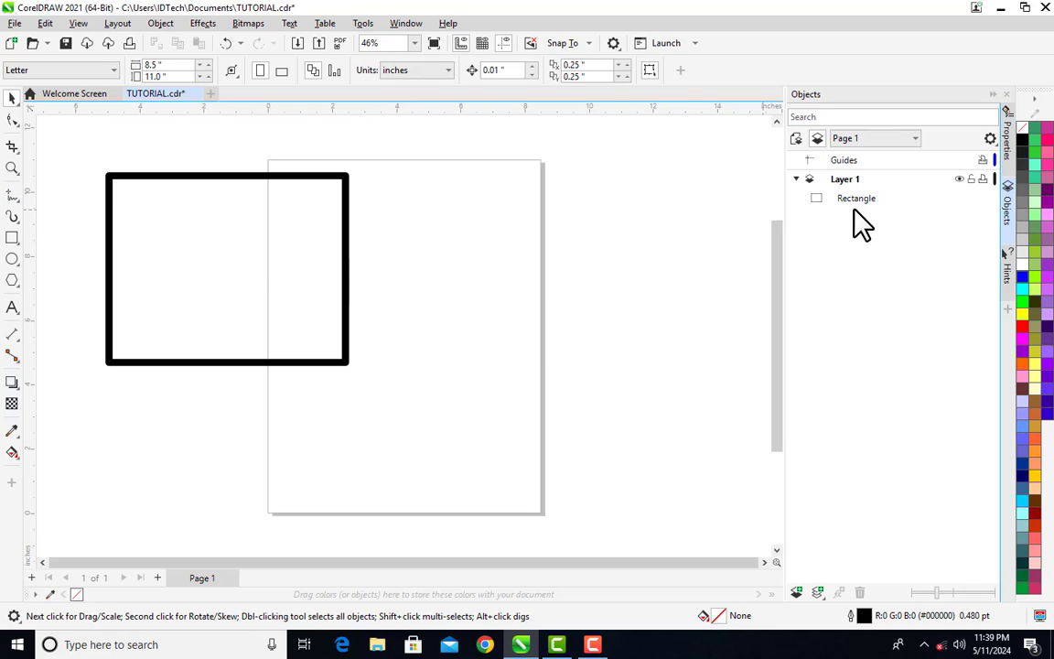
Move the remaining rectangle on Layer 1 onto the page, centred at about X 4.40 and Y 5.79 inches, and delete it.
click(855, 180)
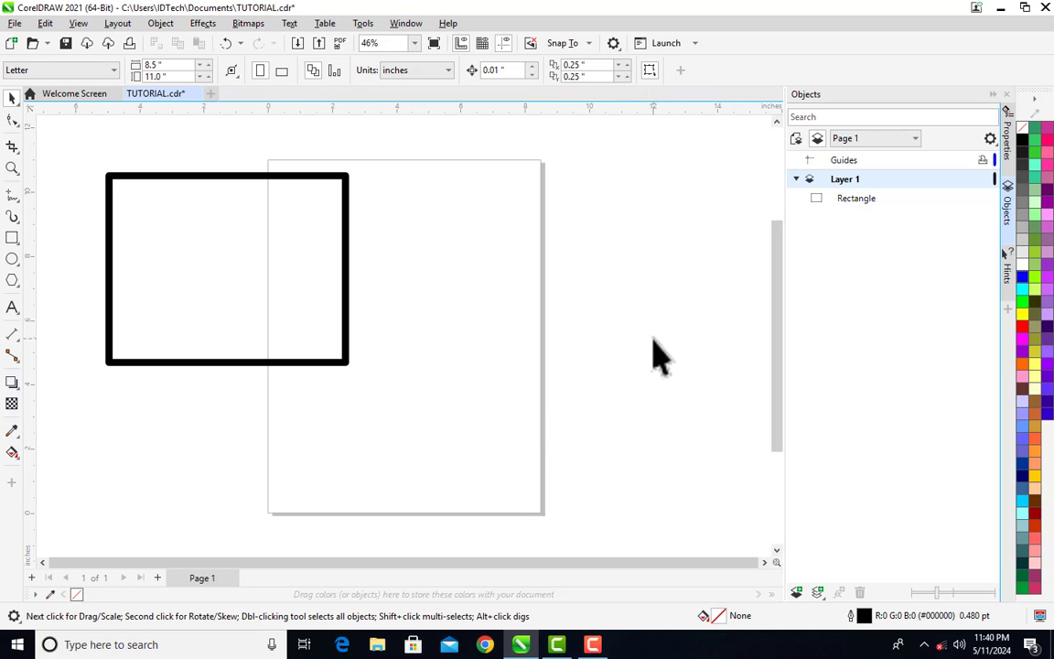
mouse_move(954, 178)
click(856, 197)
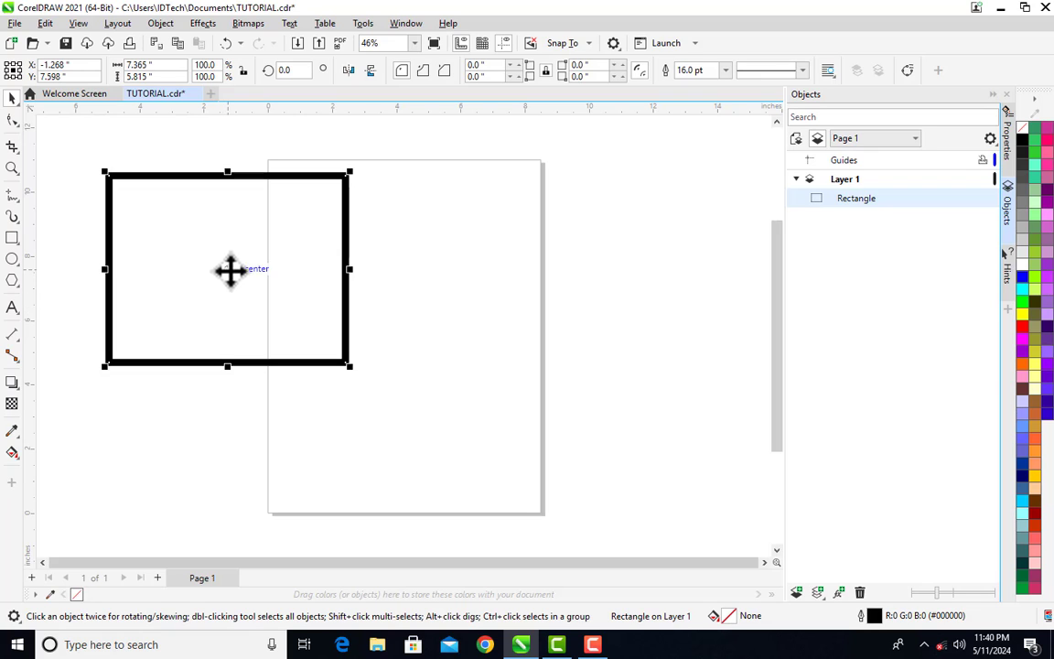
drag(231, 271, 399, 329)
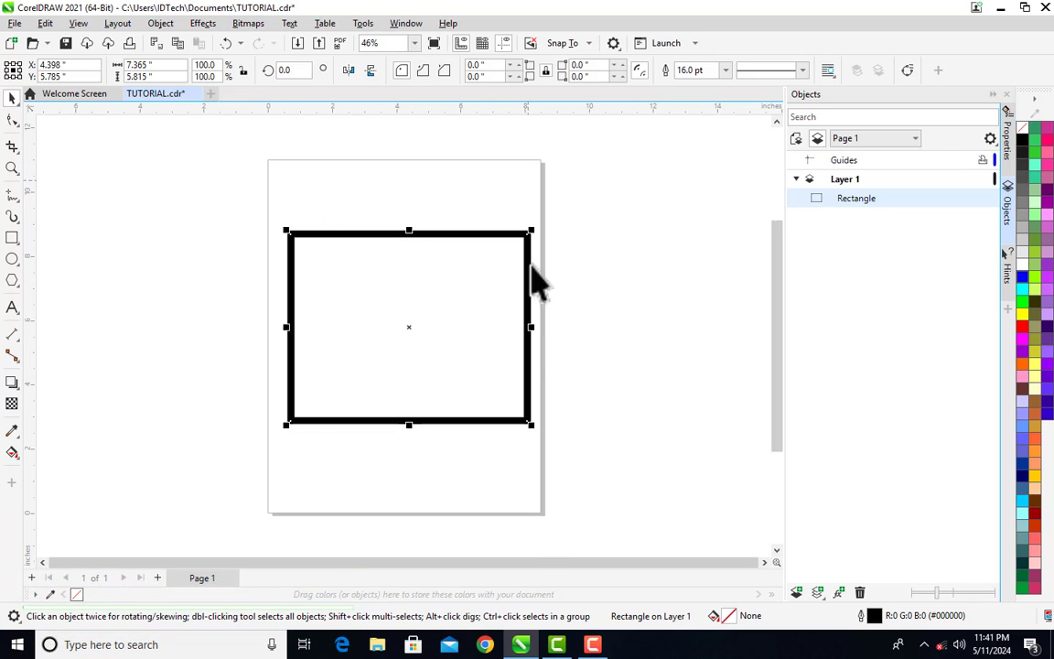
key(Delete)
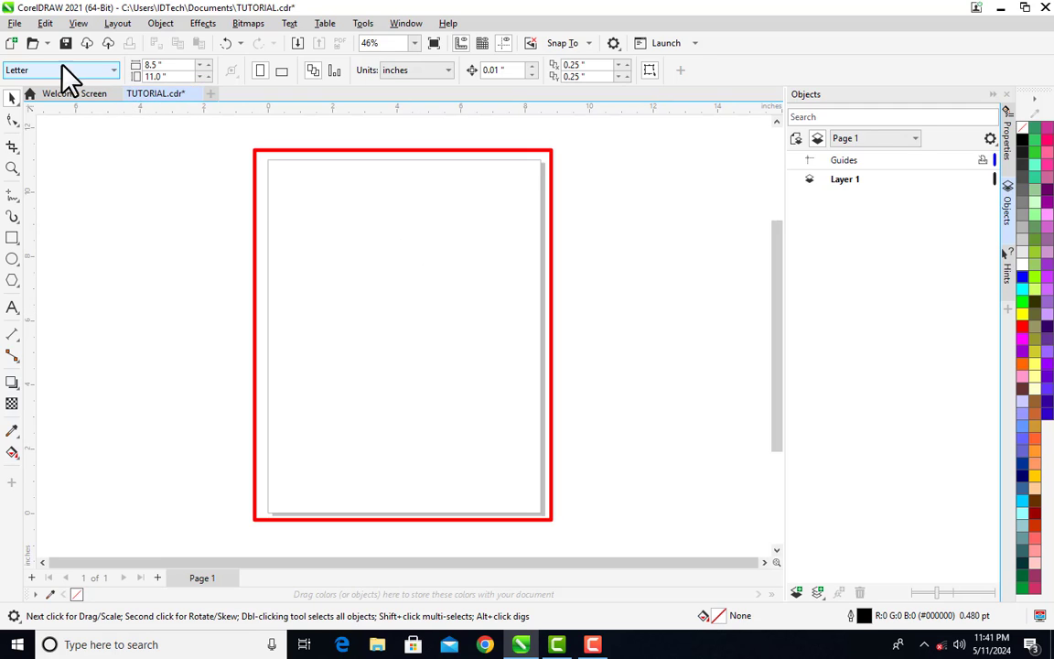
Change the page size to A5 and from there to A3.
click(112, 71)
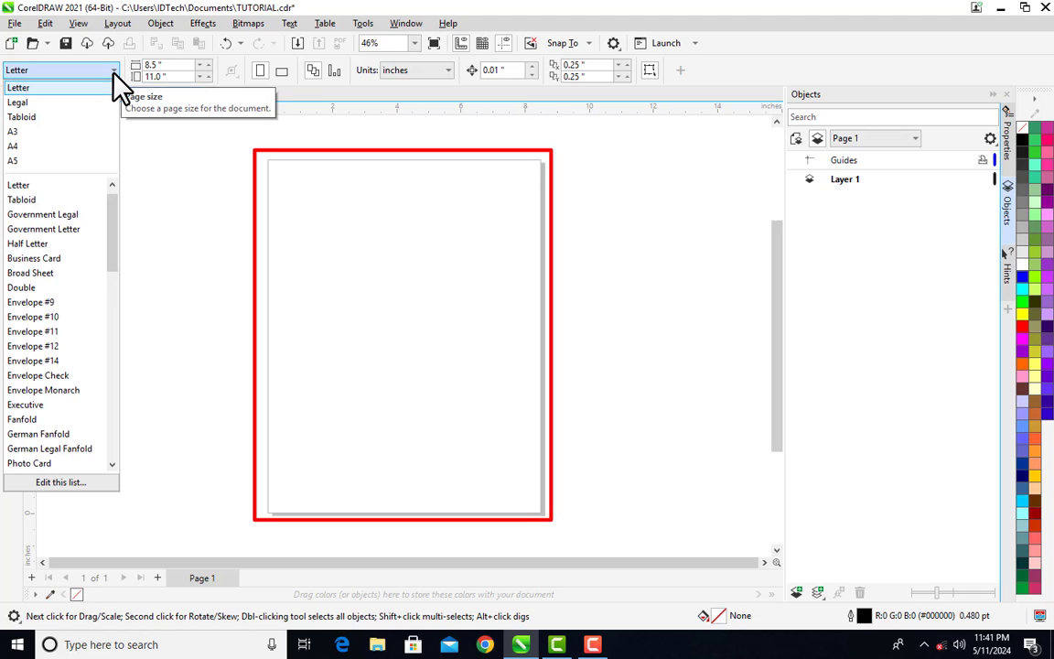
click(12, 161)
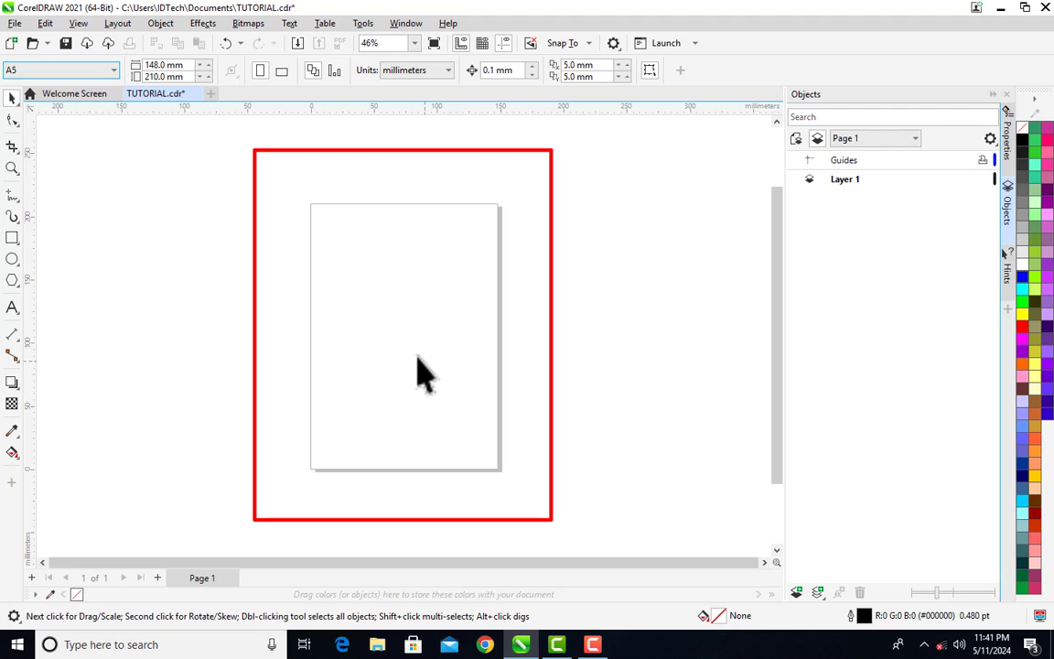
click(103, 68)
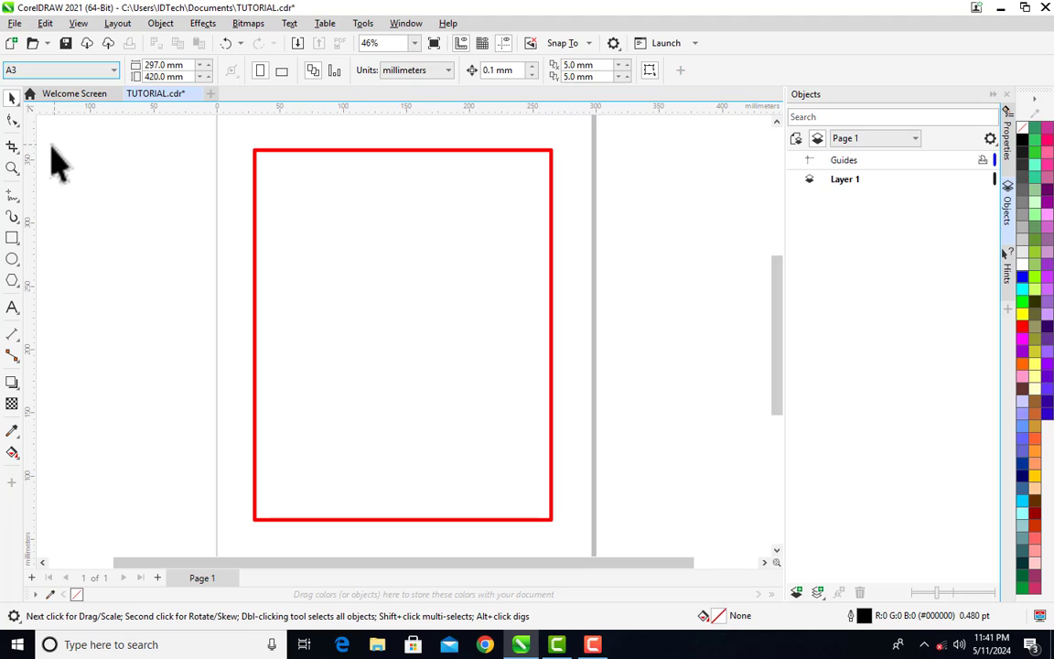
Set the zoom level to 30% to fit the A3 page in view.
click(414, 43)
click(396, 61)
text(30)
key(Return)
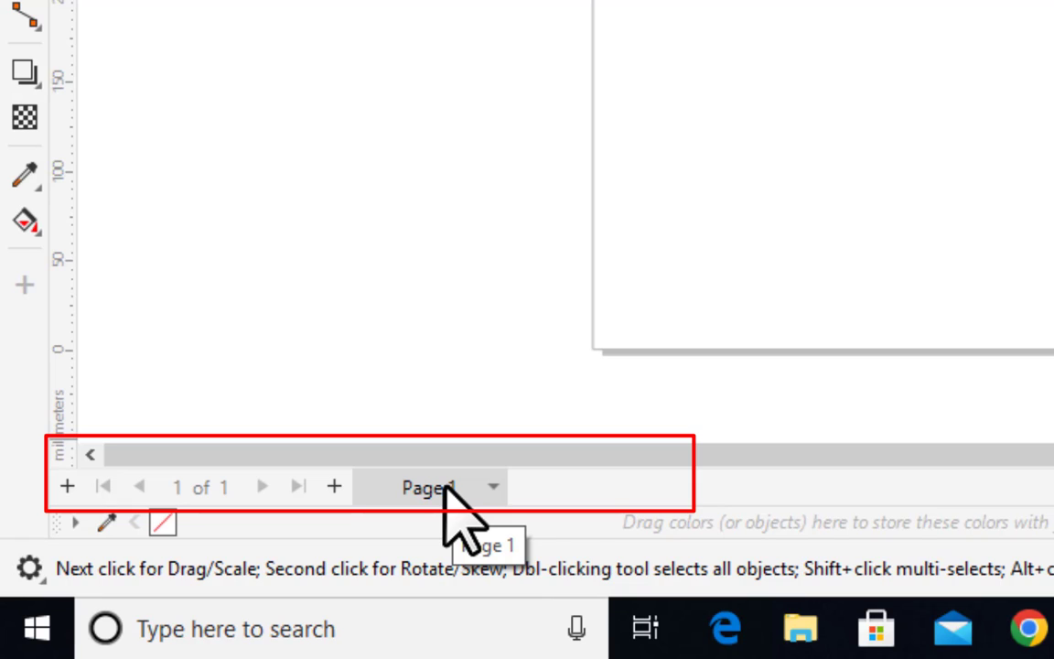
Add a second page after Page 1 and rename Page 1 as BOOK COVER.
click(336, 490)
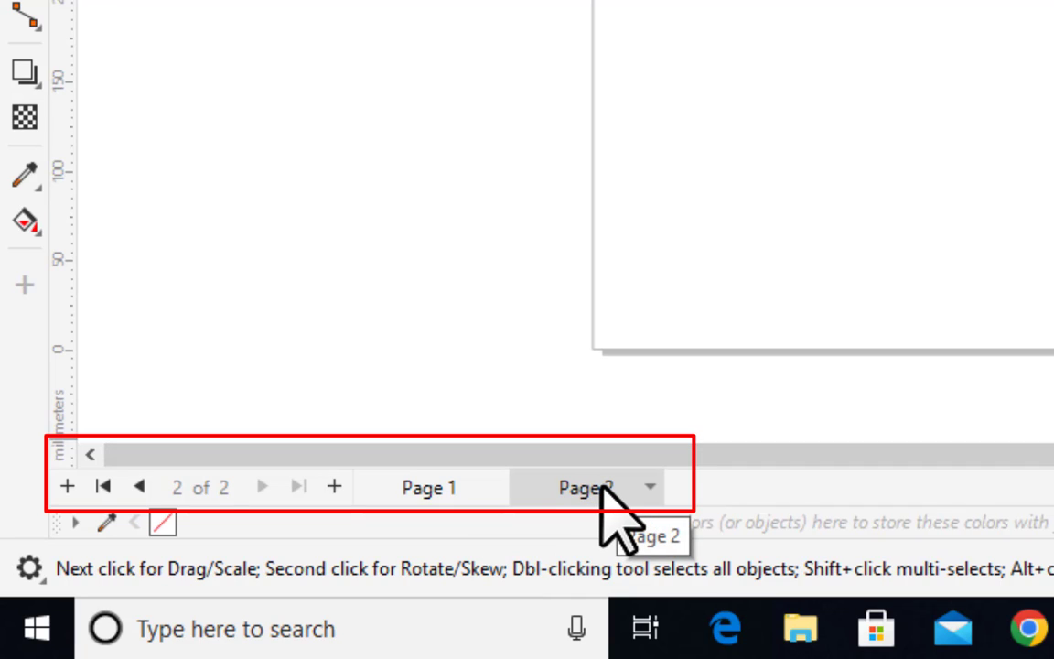
click(492, 489)
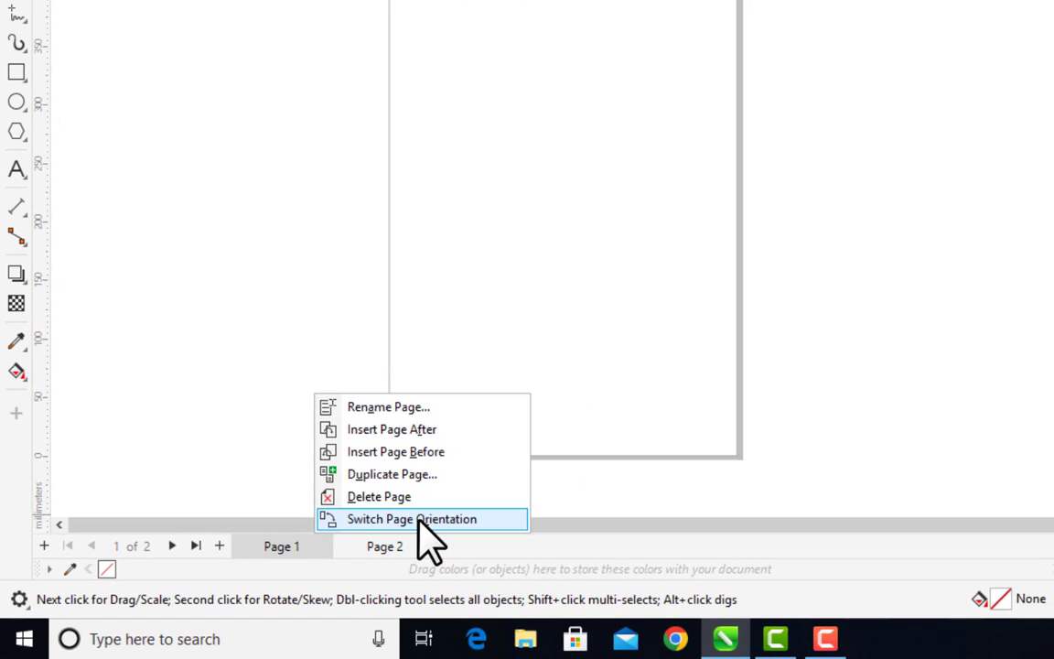
click(419, 408)
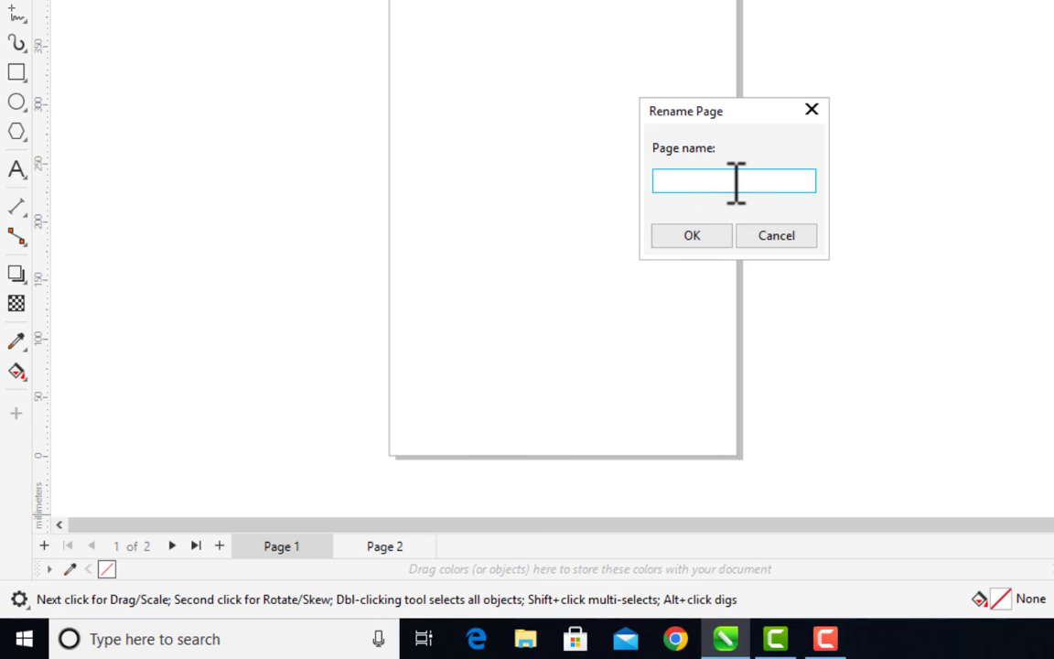
text(mY)
key(BackSpace)
key(BackSpace)
text(bOOK COVER)
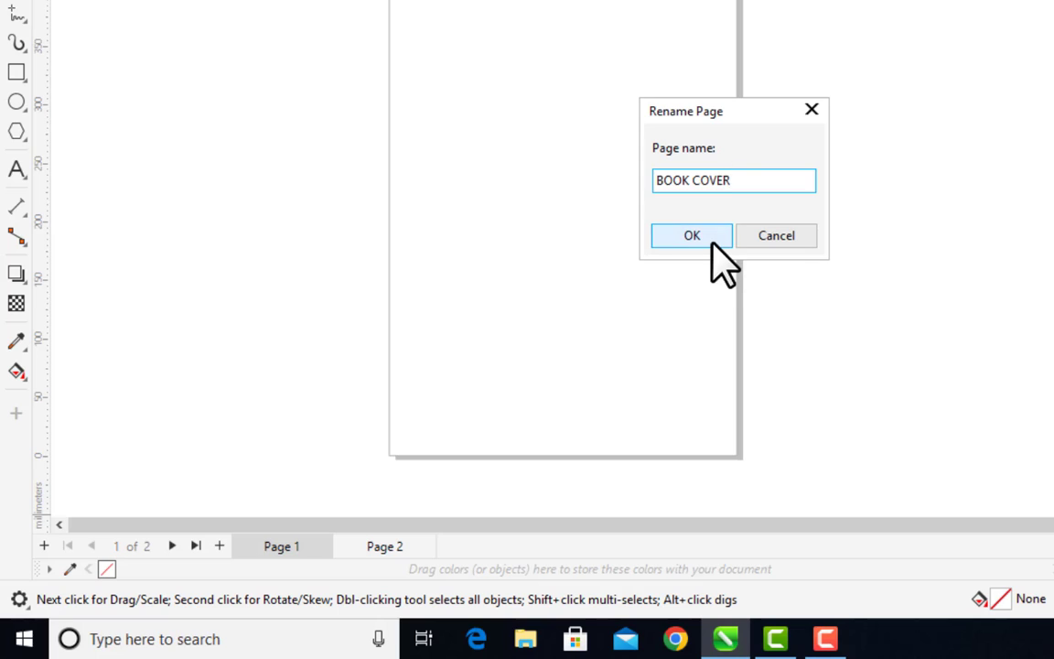
click(714, 240)
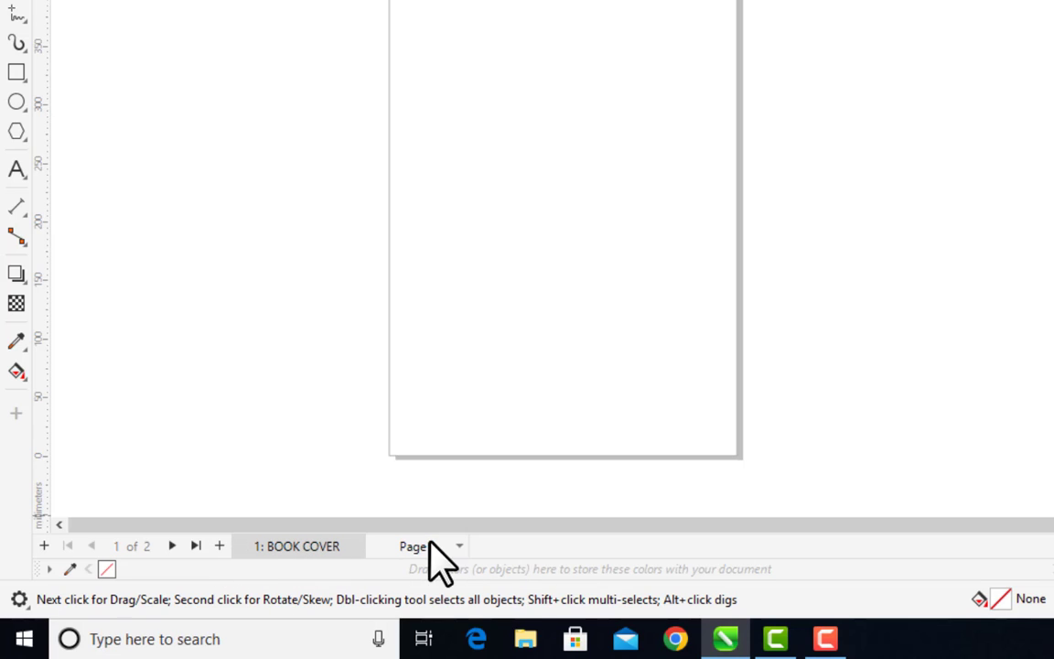
Switch Page 2 to landscape orientation and back to portrait.
click(459, 546)
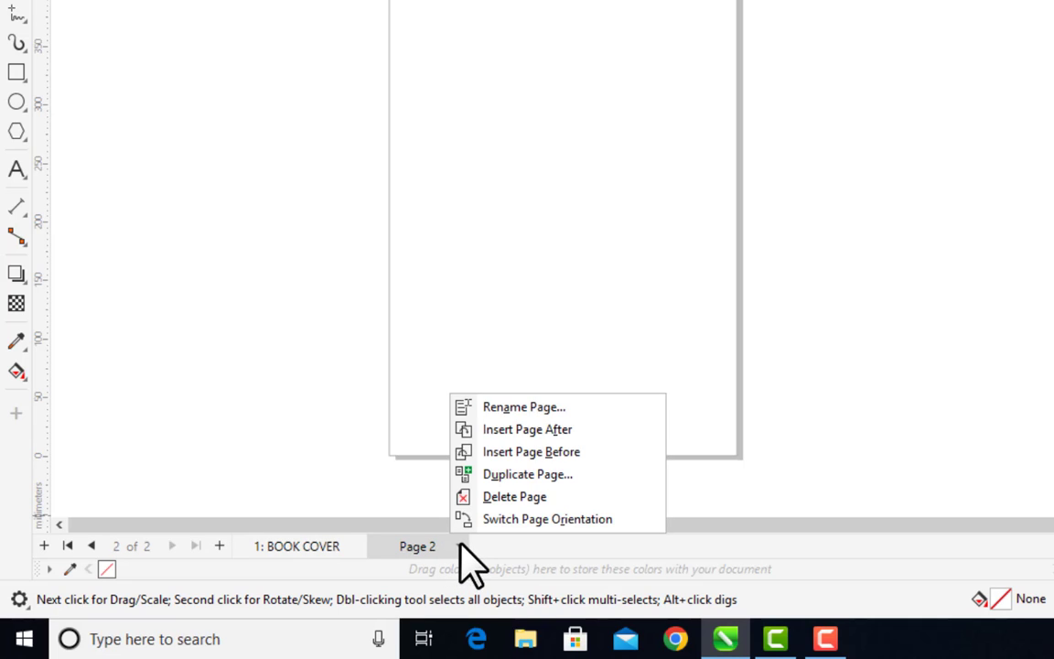
click(568, 522)
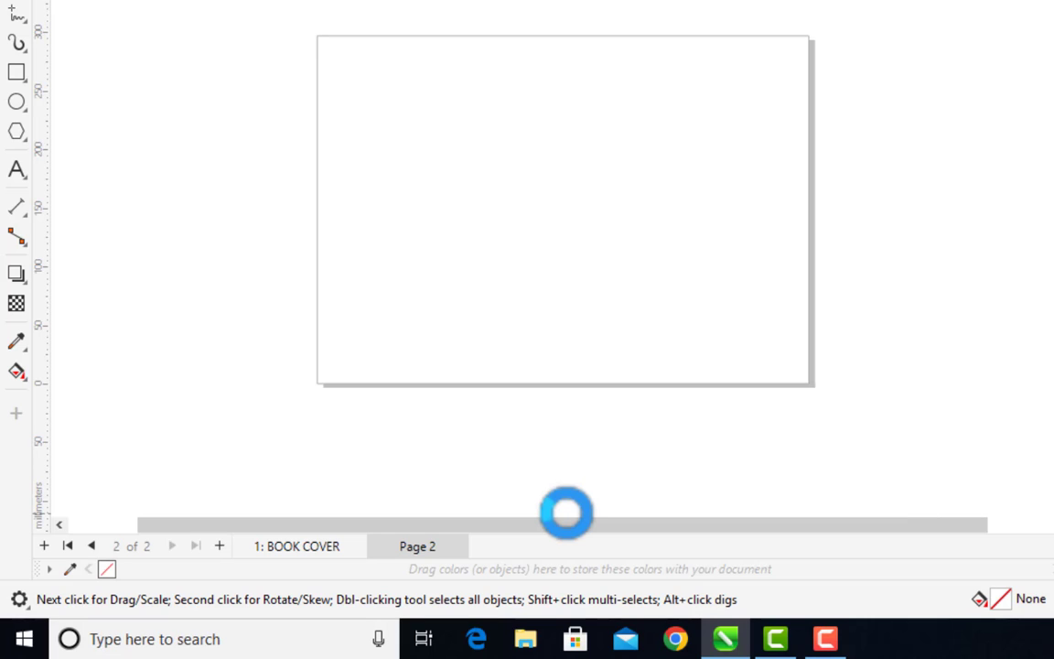
click(462, 548)
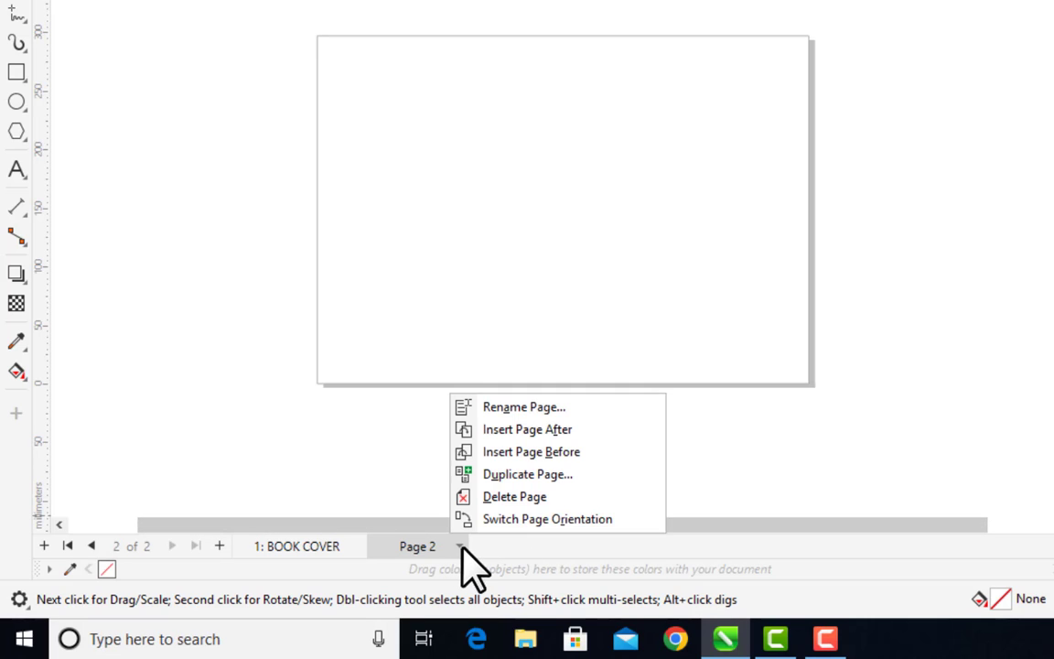
click(489, 519)
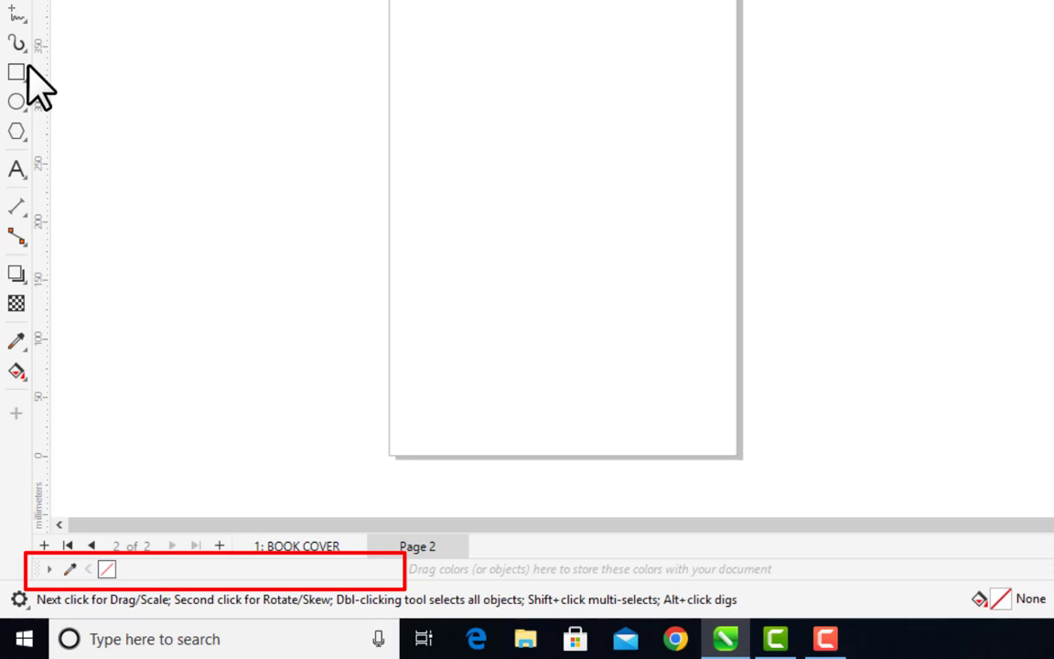
On Page 2, draw a large circle filled Deep Violet and, below it, an ellipse about 211 by 91 mm filled Blue.
click(17, 101)
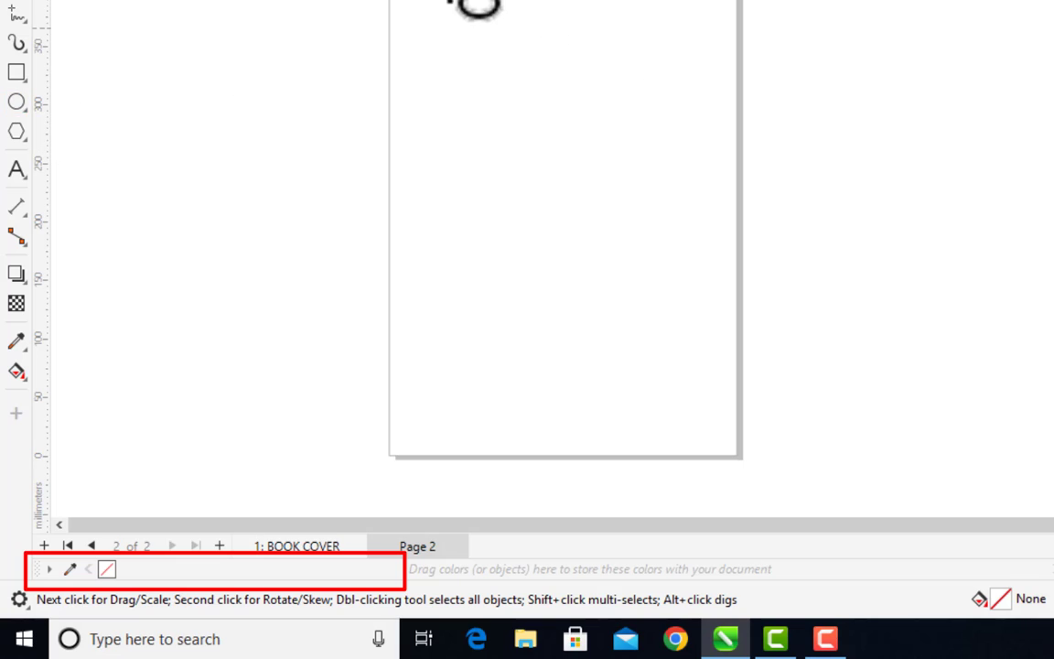
drag(447, 2, 697, 205)
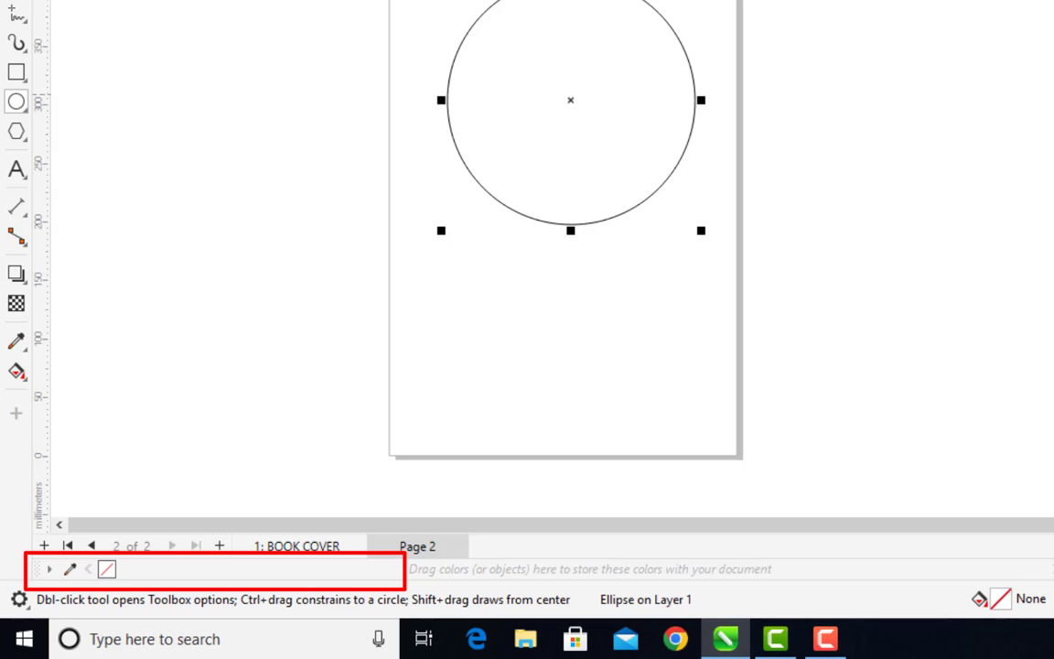
click(1053, 95)
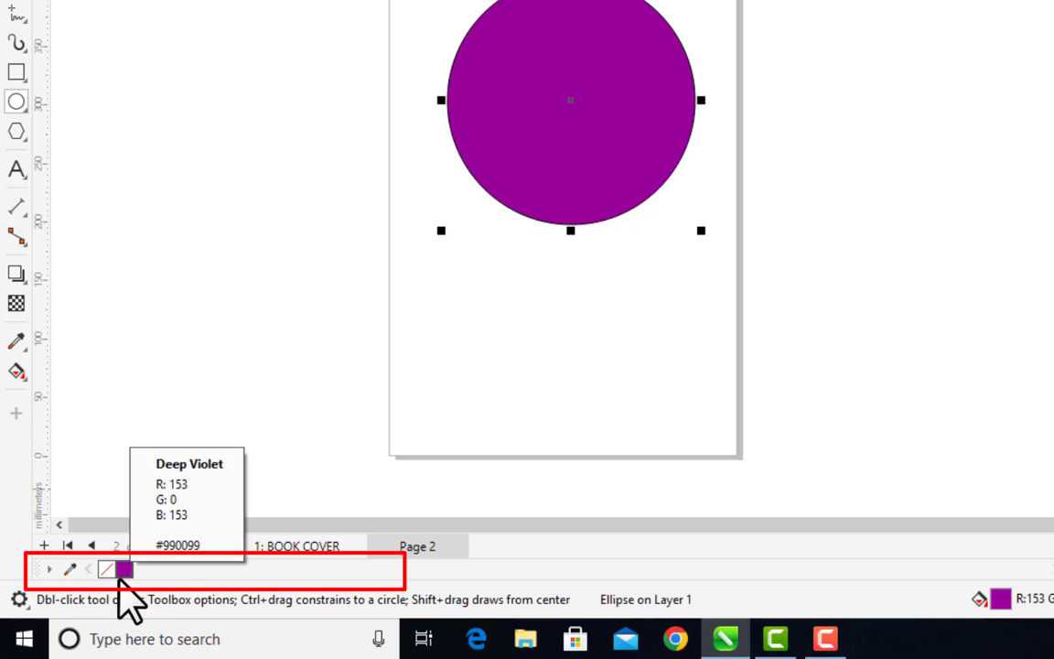
mouse_move(453, 291)
mouse_down()
mouse_move(695, 437)
mouse_move(707, 407)
mouse_up()
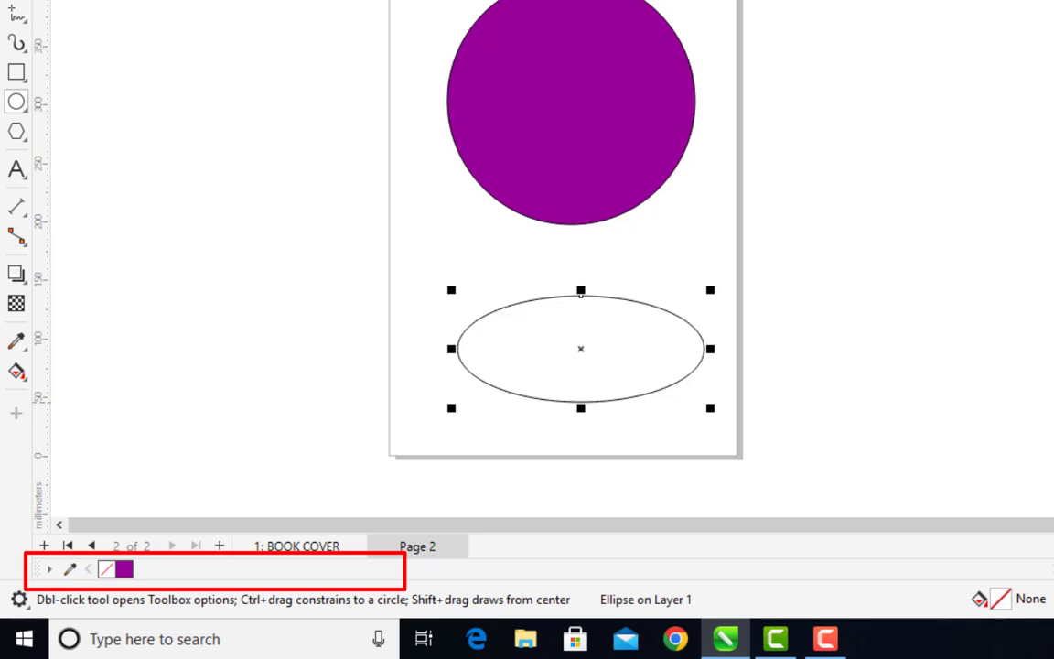
click(1053, 403)
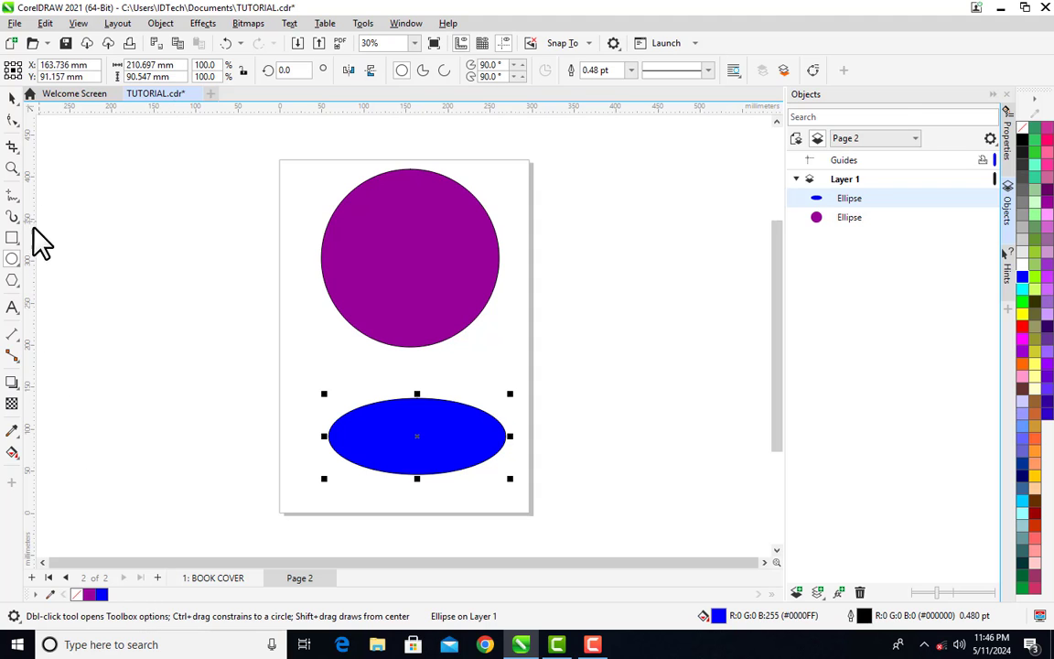
Draw a pentagon about 211 by 206 mm left of the page, centre it near X -91, Y 218 mm and fill it Blue.
click(12, 280)
drag(40, 134, 217, 305)
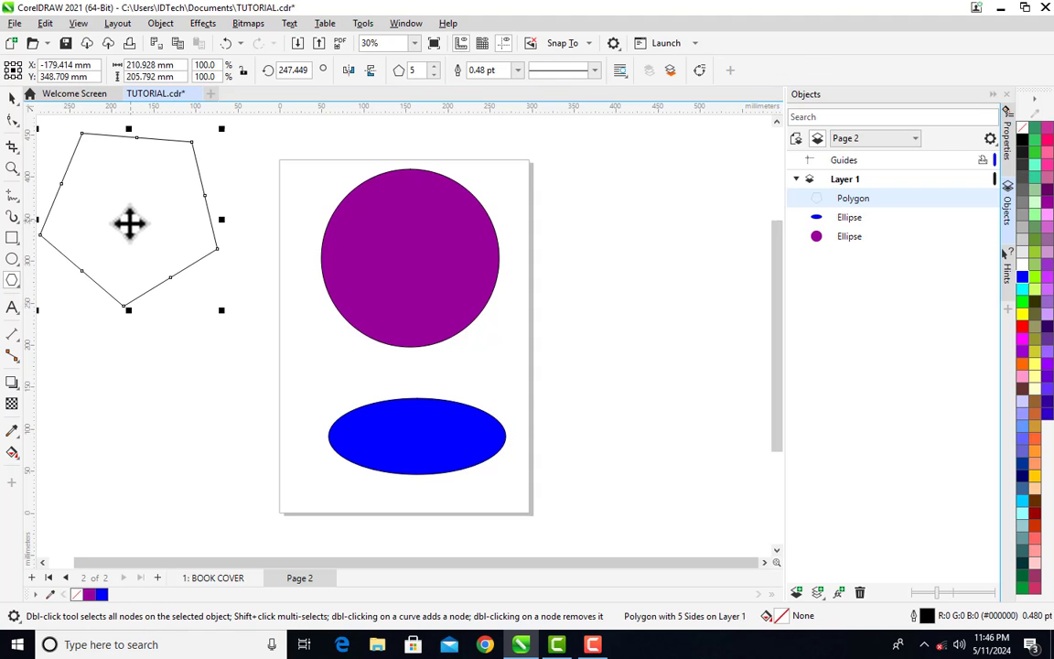
drag(130, 223, 200, 334)
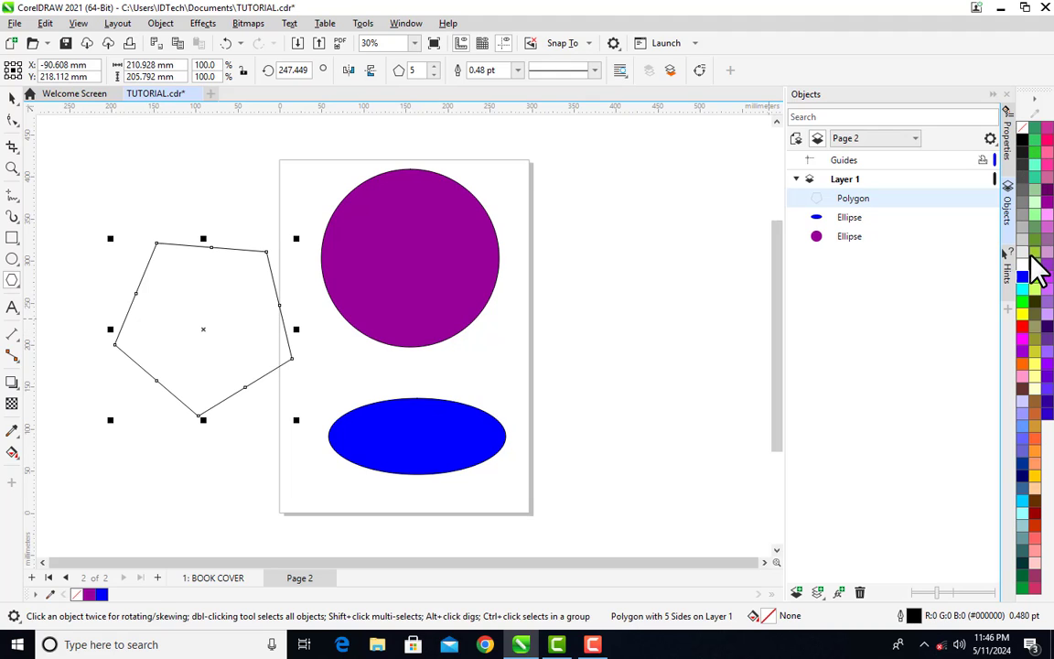
click(88, 593)
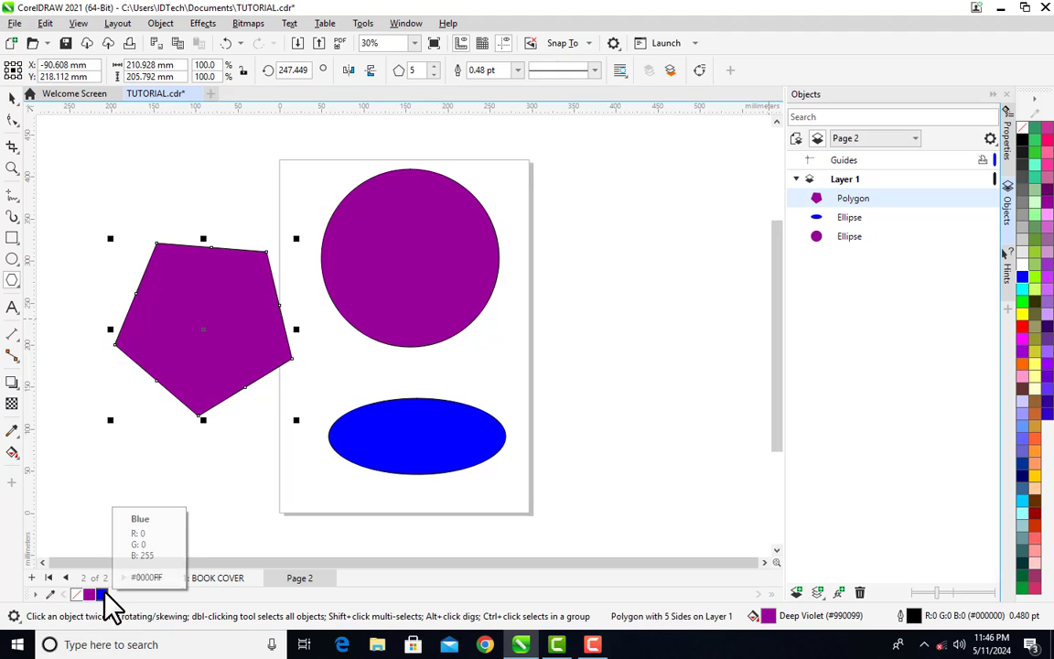
click(102, 595)
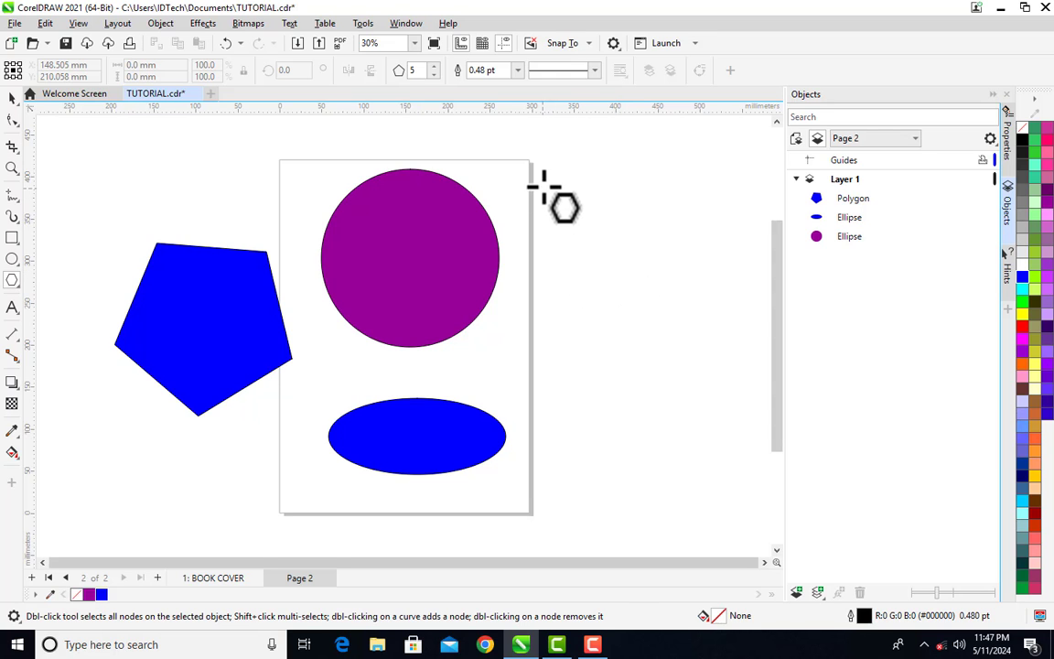
Draw two large overlapping pentagons, one about 624 by 600 mm filled Deep Violet and one about 665 by 668 mm filled Blue.
drag(544, 184, 588, 358)
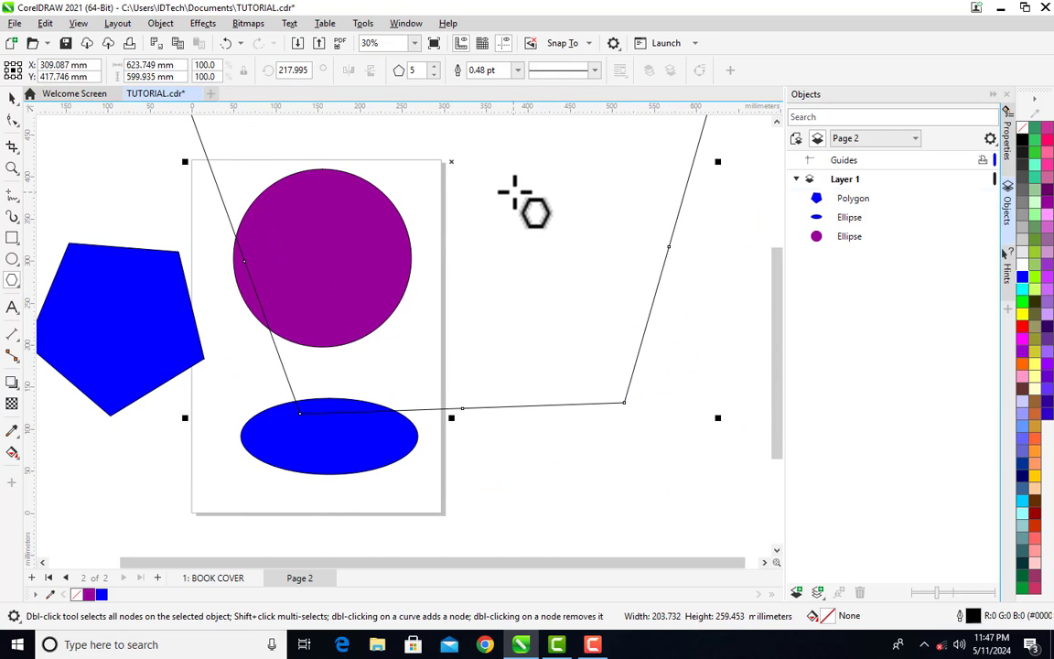
drag(514, 192, 646, 454)
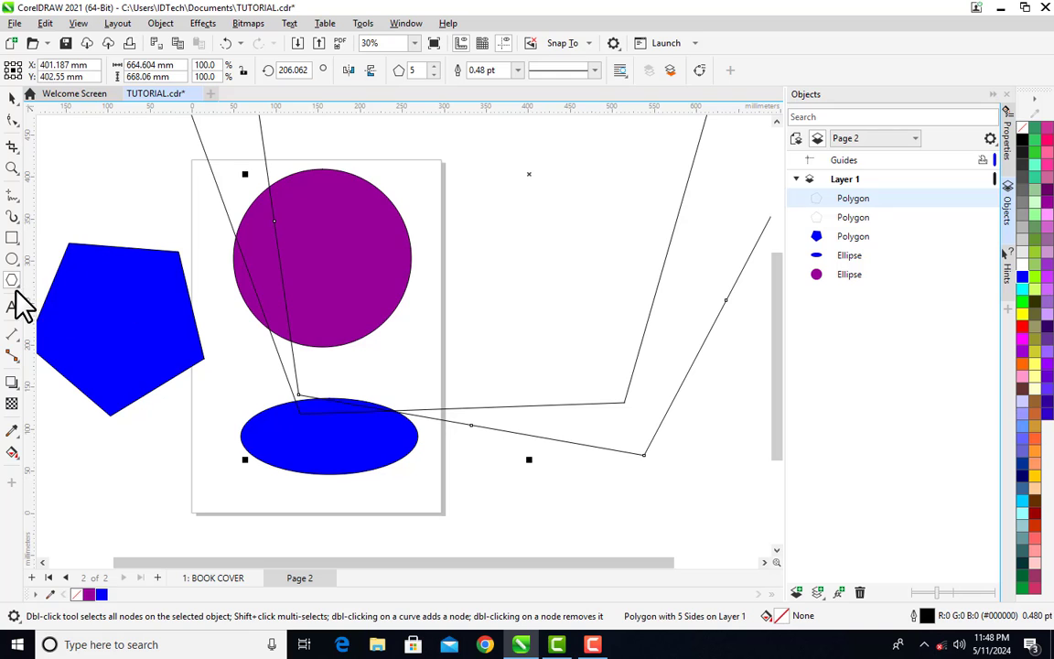
click(102, 595)
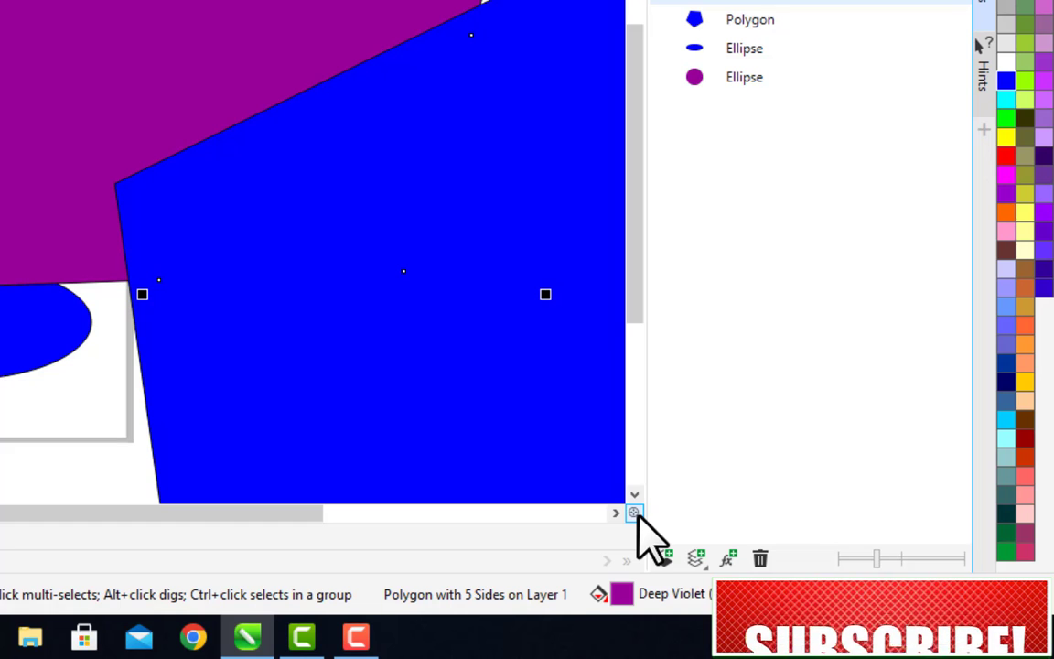
Pan across the drawing with the Navigator and zoom to fit all objects.
click(633, 517)
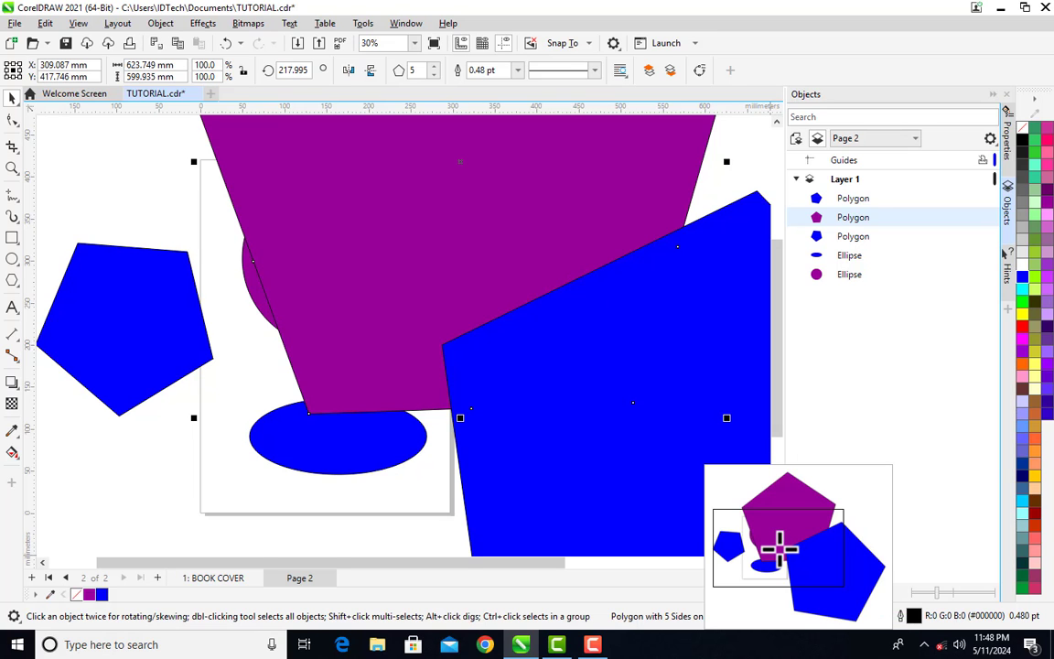
drag(779, 549, 852, 589)
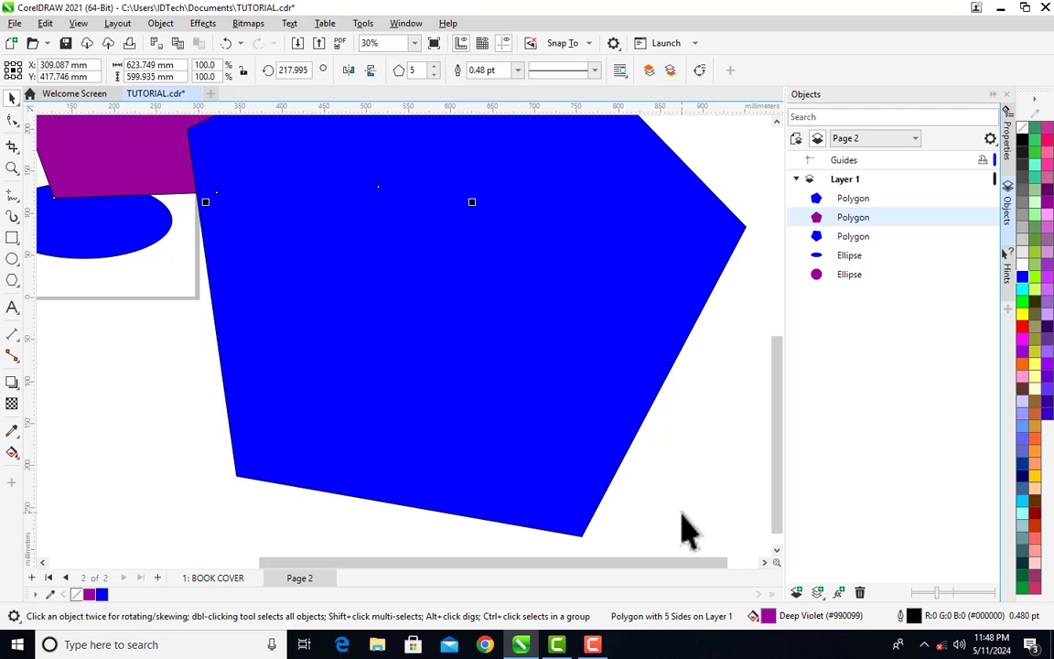
click(413, 43)
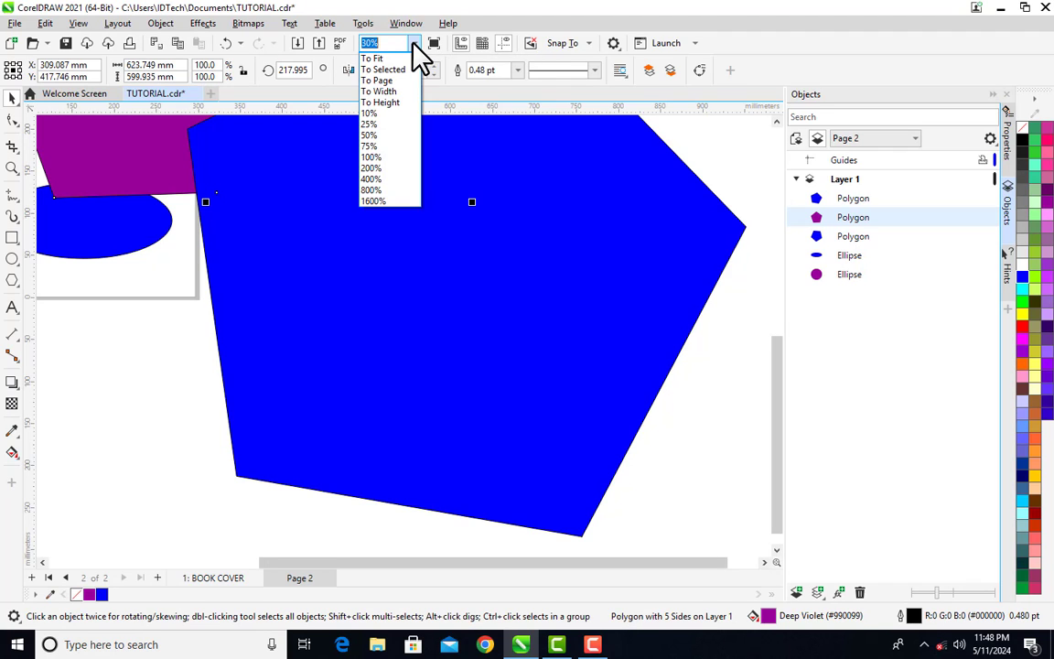
click(404, 59)
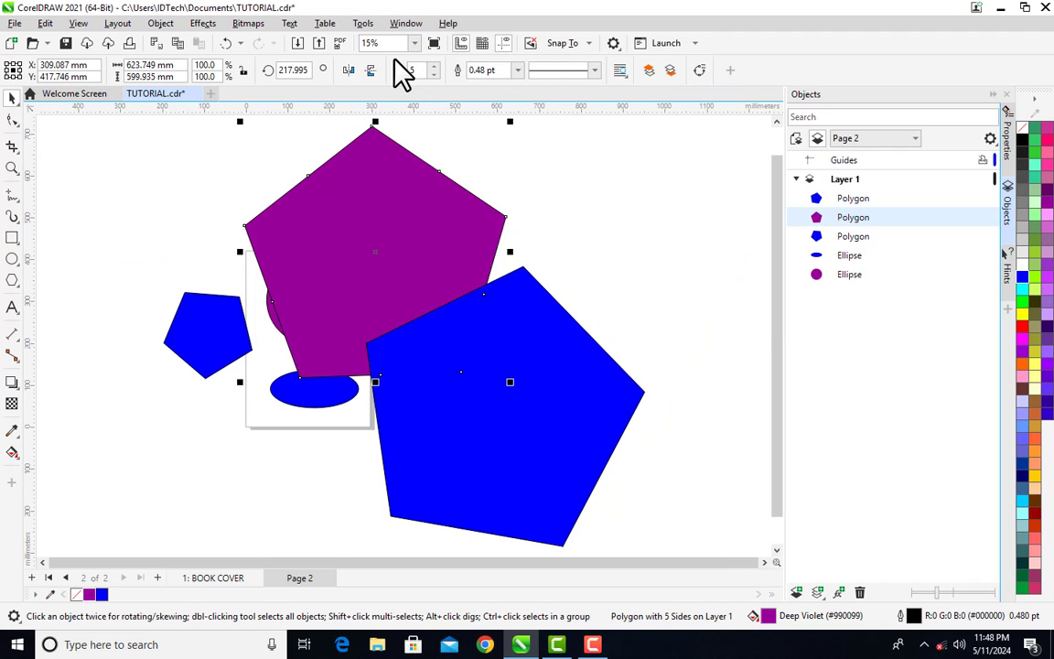
click(659, 278)
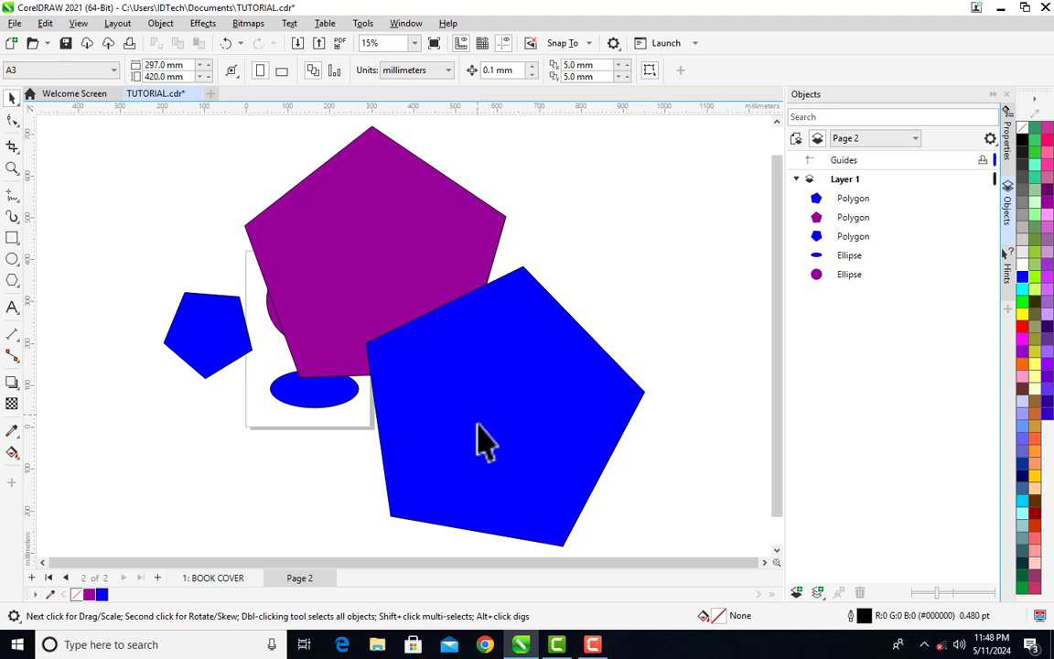
Scale the large blue pentagon down to about 27.5% and the large violet pentagon down to about 36%.
key(ctrl+z)
click(365, 288)
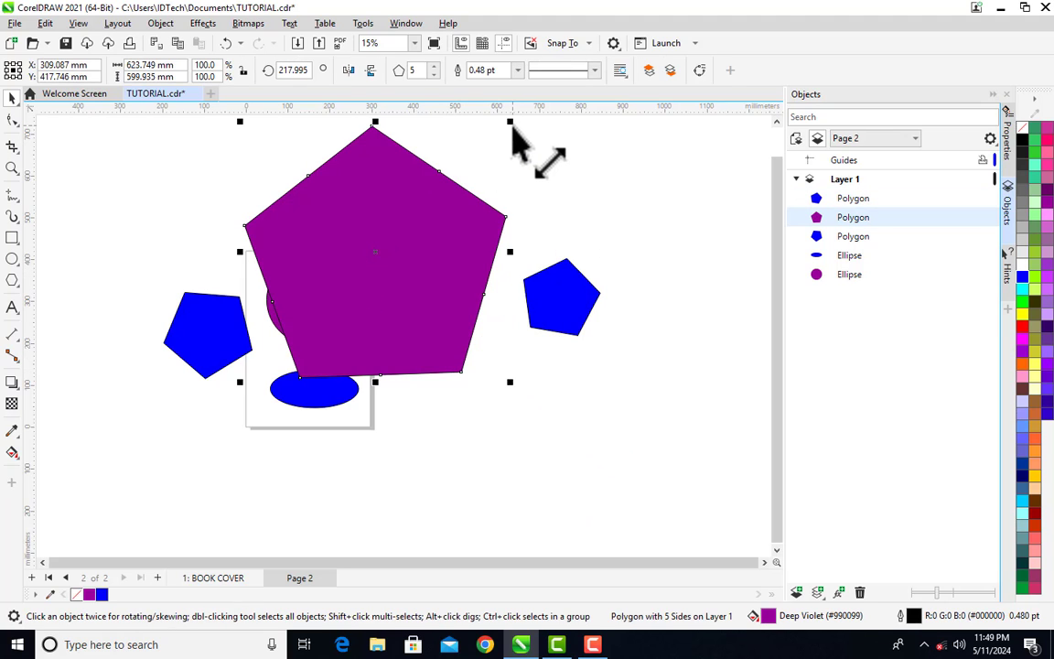
drag(512, 126, 396, 302)
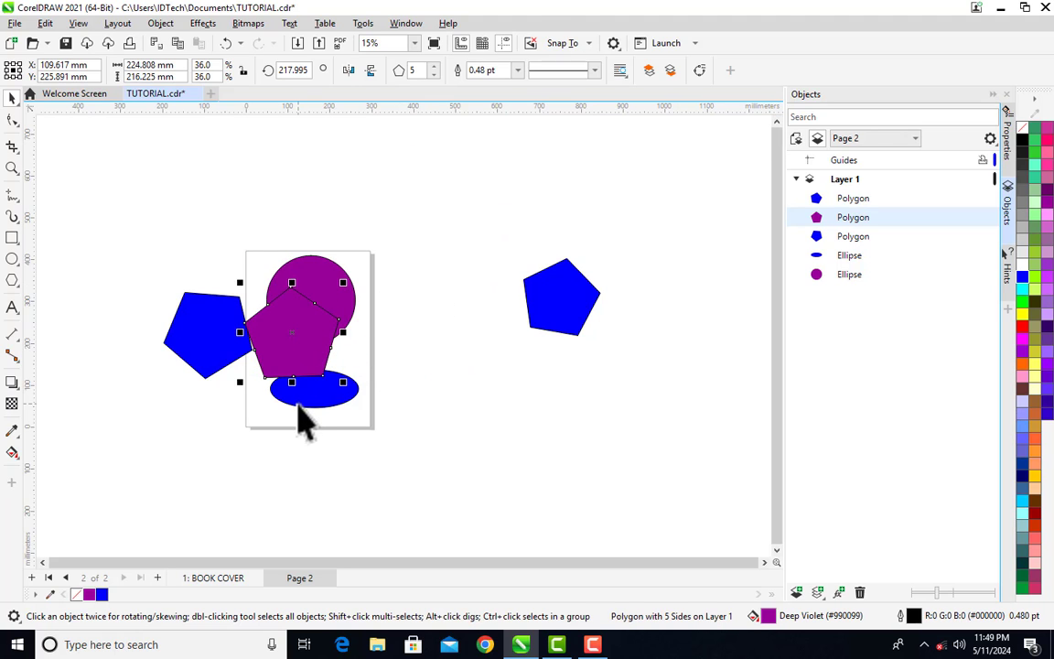
Arrange the two blue pentagons one above the other right of the page and move the violet pentagon to about X 173, Y 209 mm.
click(413, 43)
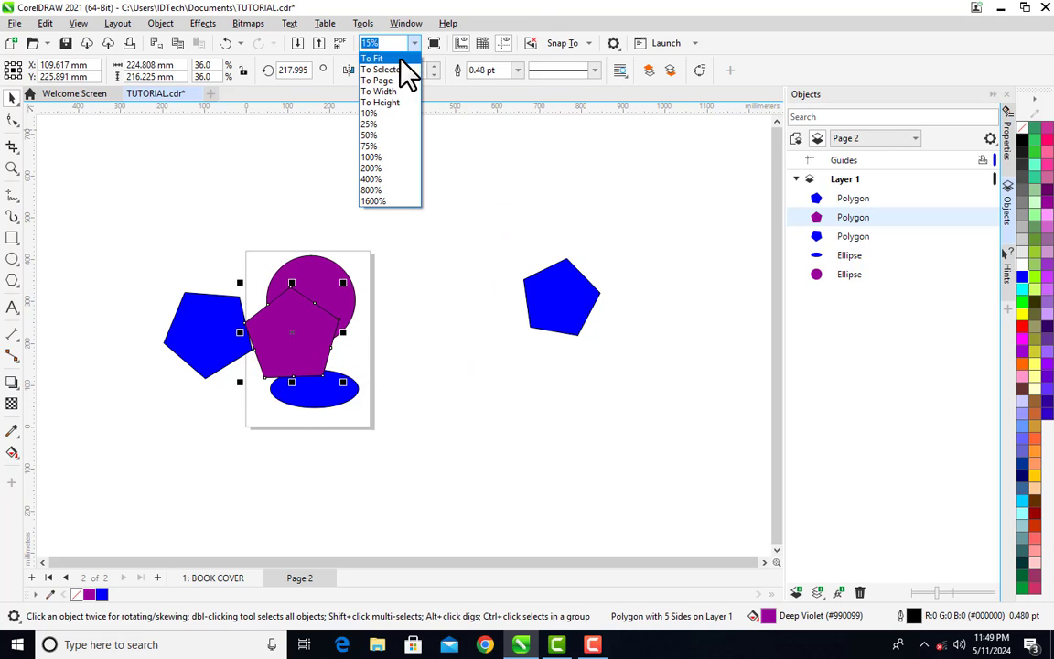
click(400, 59)
drag(134, 341, 520, 366)
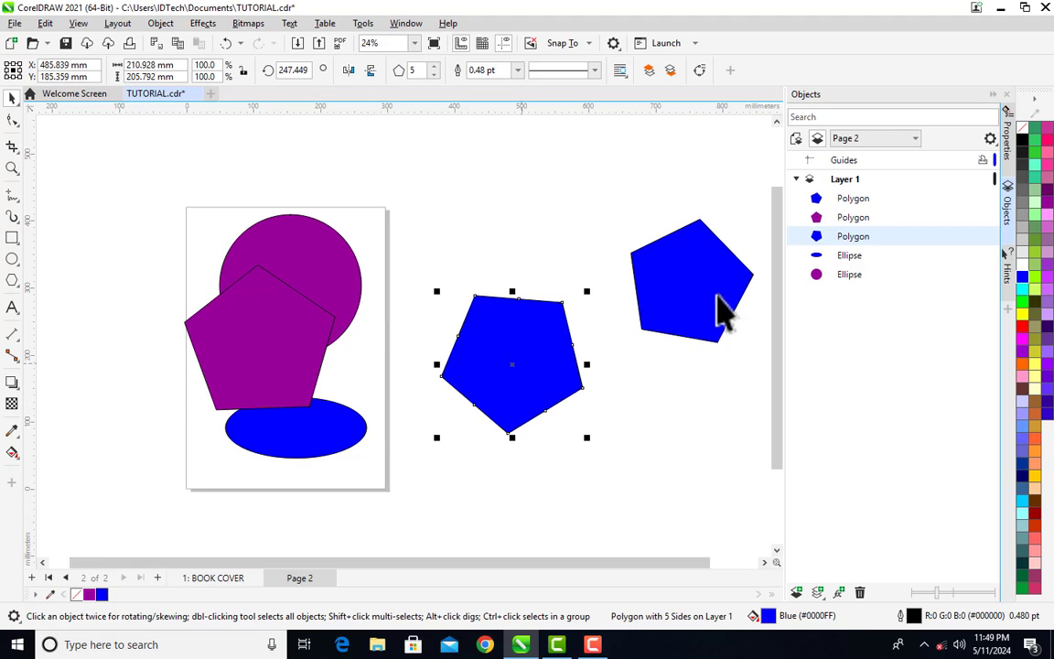
drag(723, 311, 541, 253)
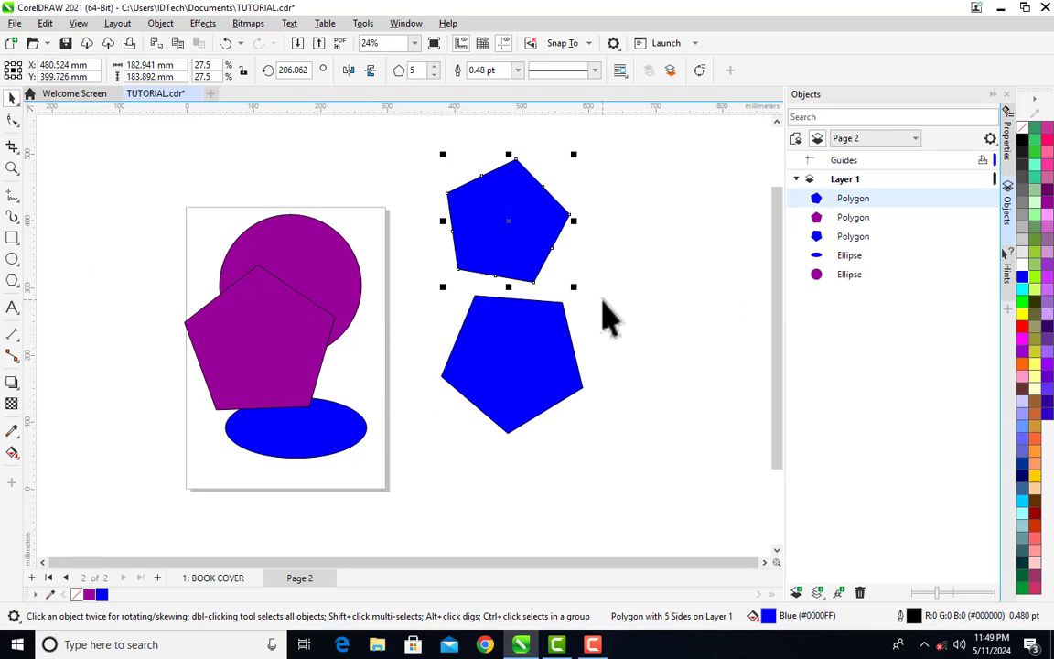
key(ctrl+s)
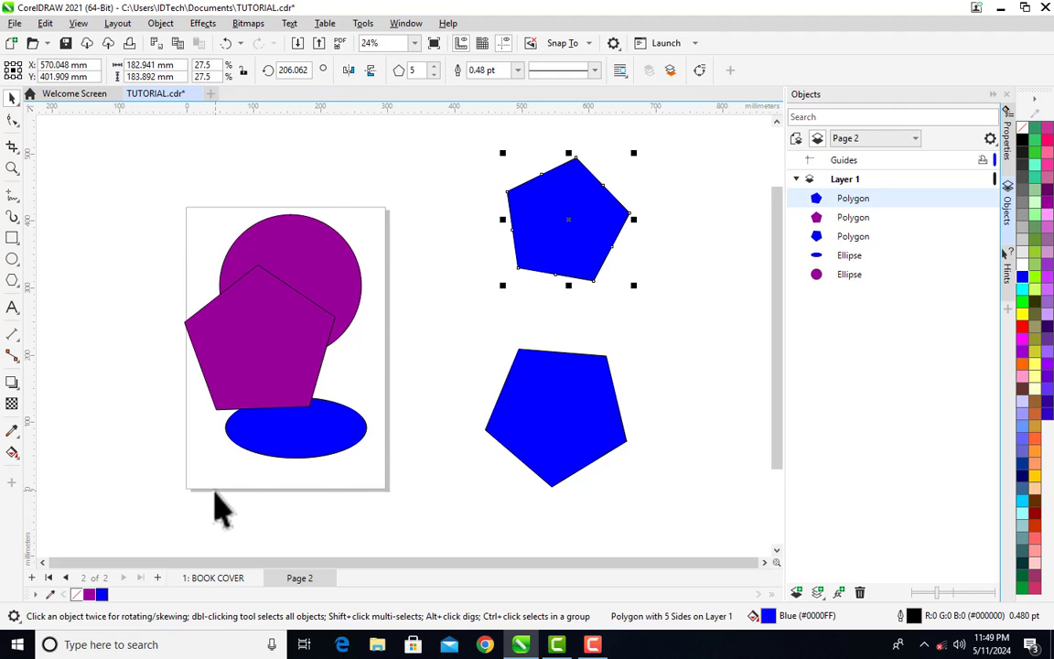
drag(269, 352, 306, 346)
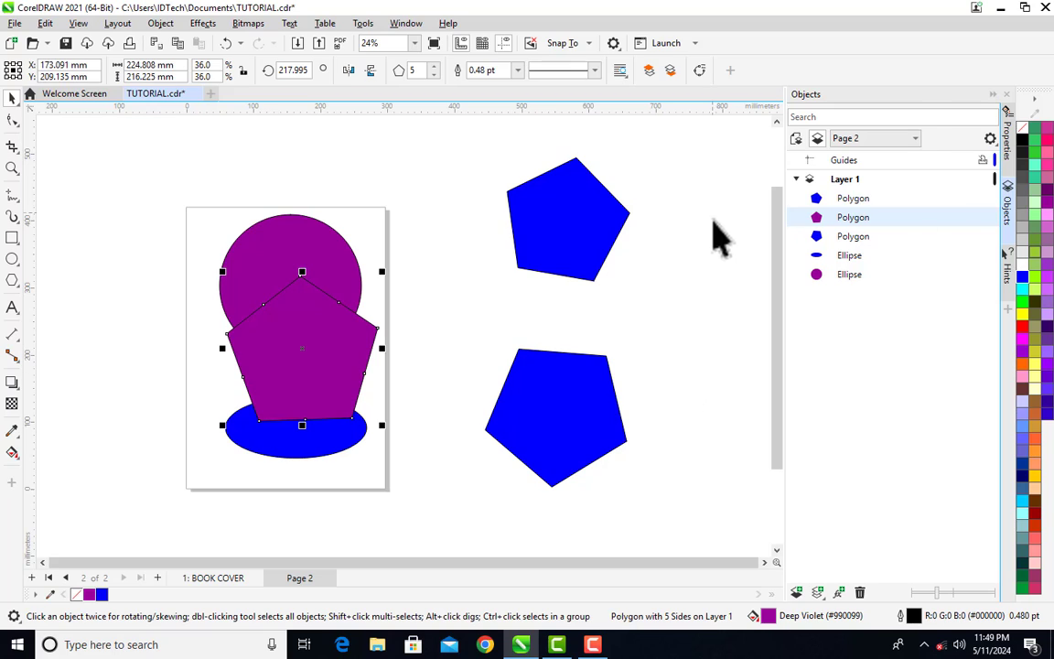
click(597, 227)
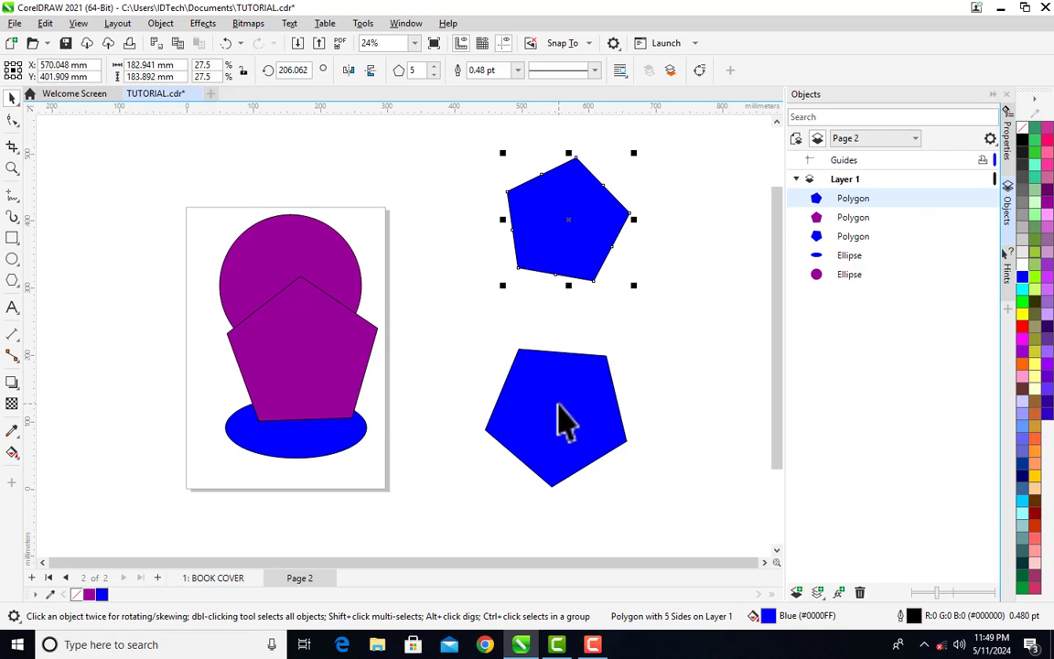
Examine the print preview of Page 2 and leave the print settings without printing.
click(15, 23)
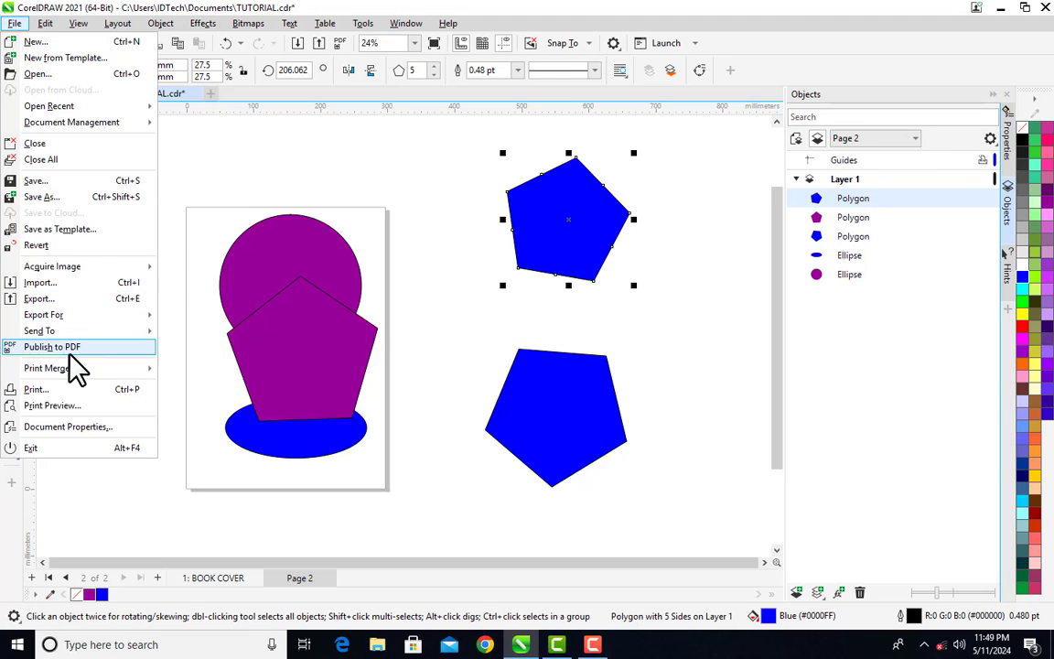
click(58, 390)
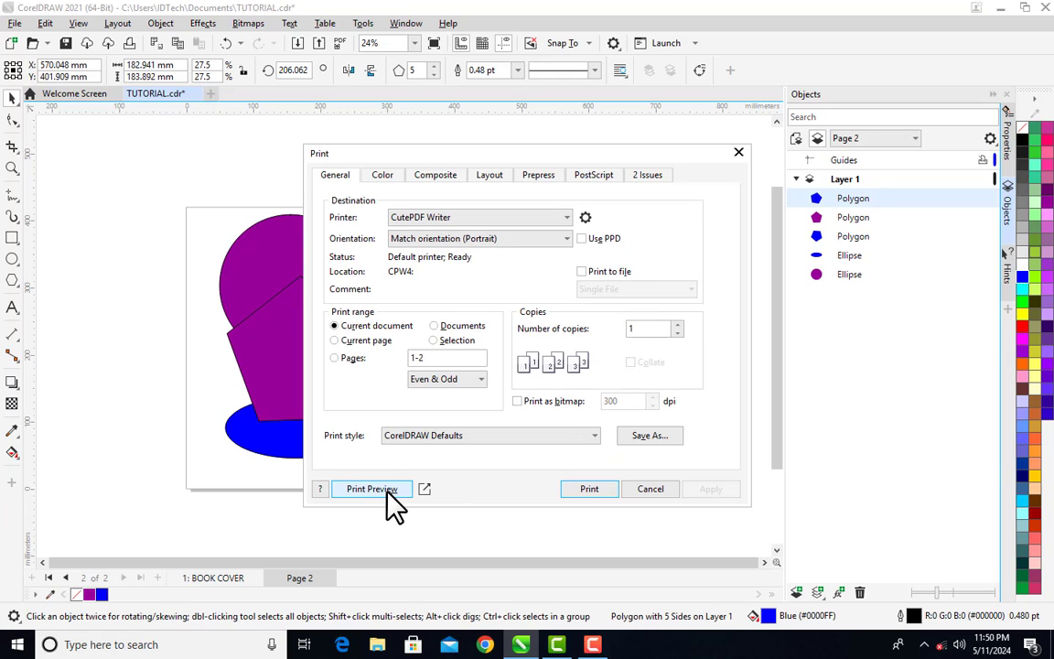
click(387, 491)
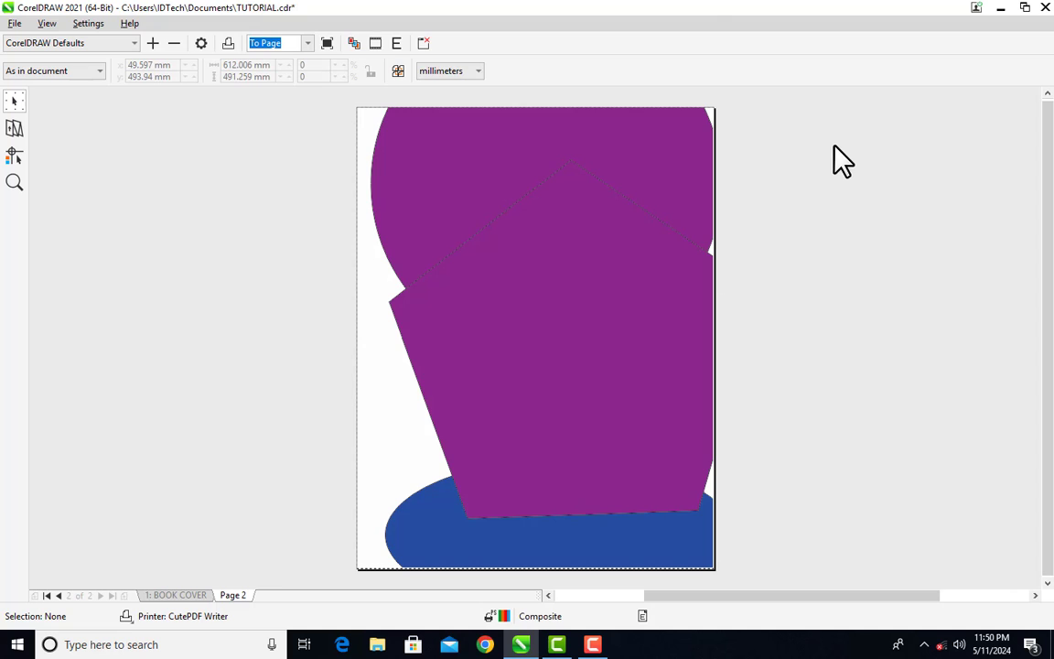
click(1049, 5)
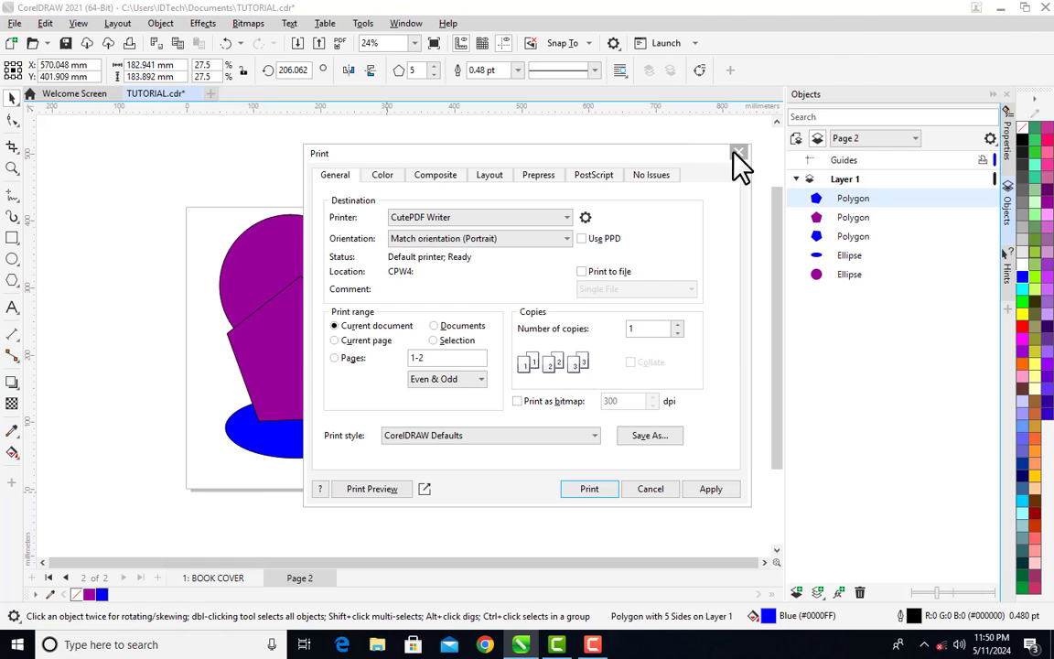
click(738, 153)
Move the violet pentagon off the page beside the blue pentagons, centred at about X 771, Y 290 mm.
click(626, 275)
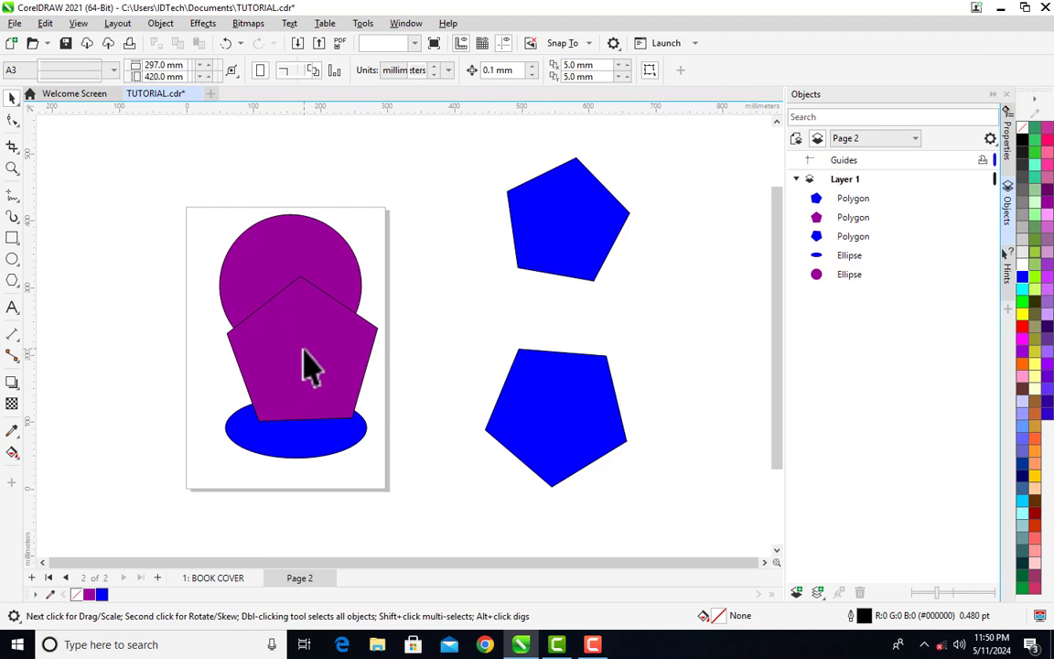
drag(305, 365, 699, 343)
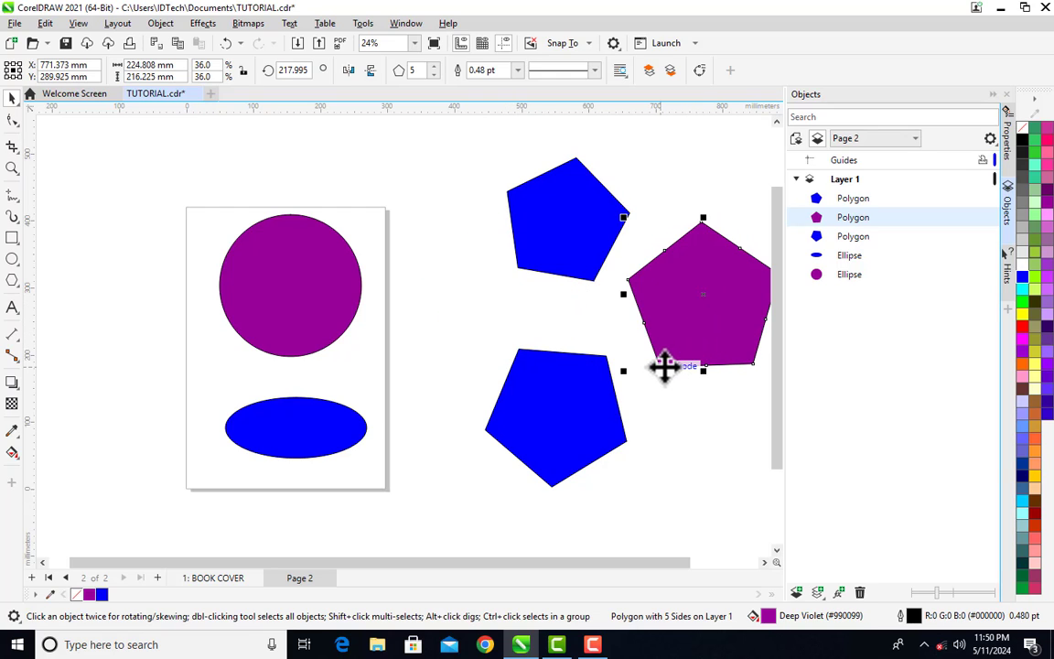
Move the violet pentagon closer to the two blue pentagons and inspect the fill and outline details of the lower blue pentagon and the circle.
drag(671, 318, 654, 358)
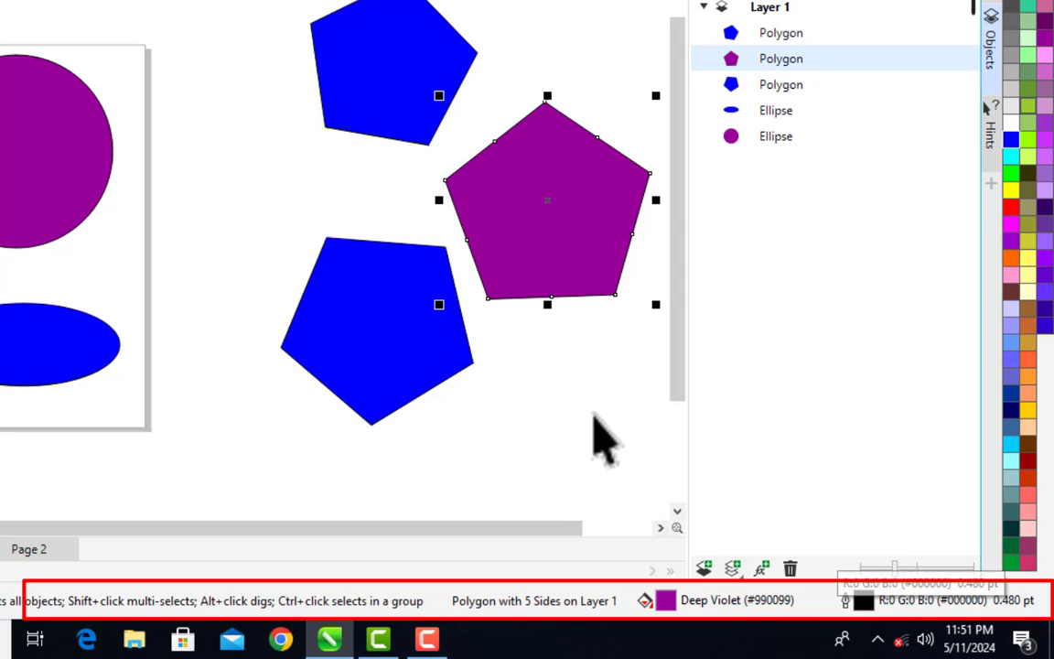
click(383, 357)
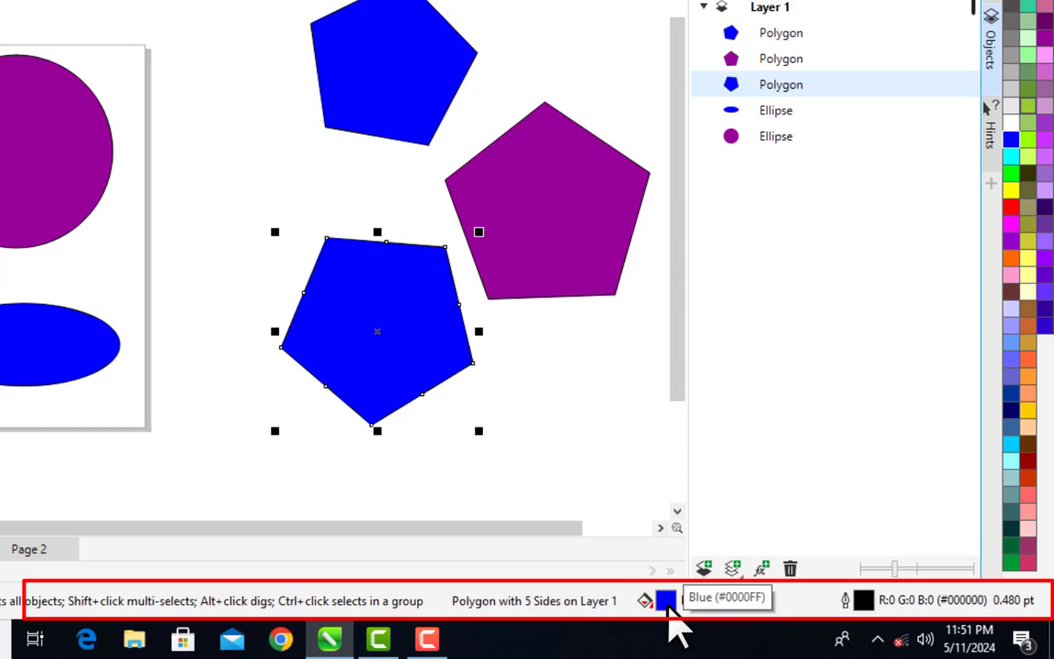
click(22, 165)
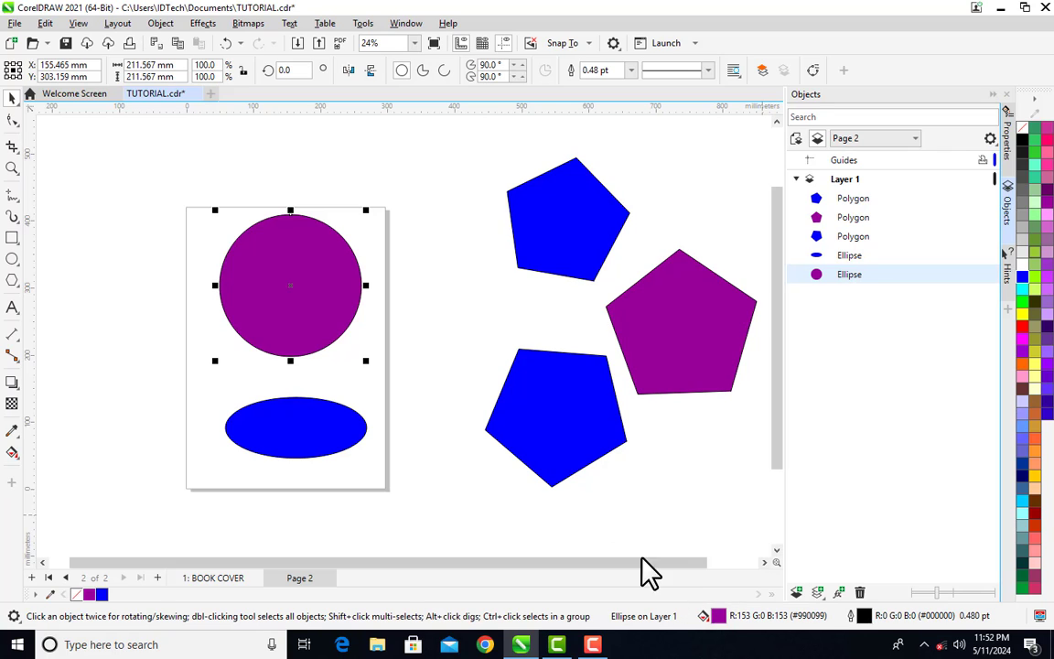
click(446, 206)
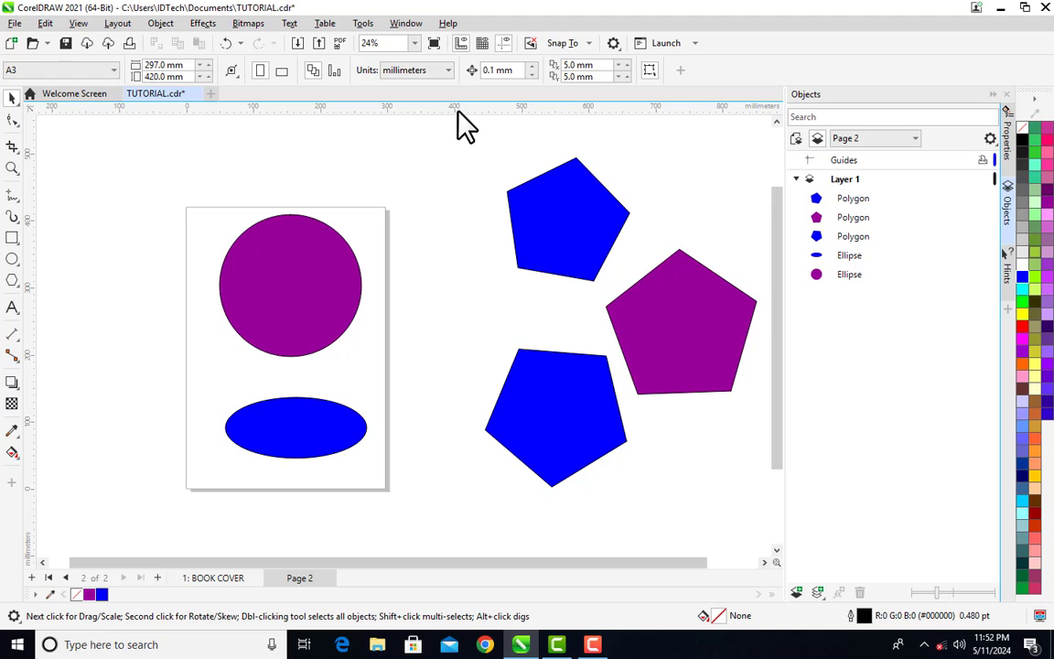
Add a horizontal guideline at about Y 214 mm and a vertical guideline at about X 267 mm.
drag(457, 108, 442, 346)
click(444, 347)
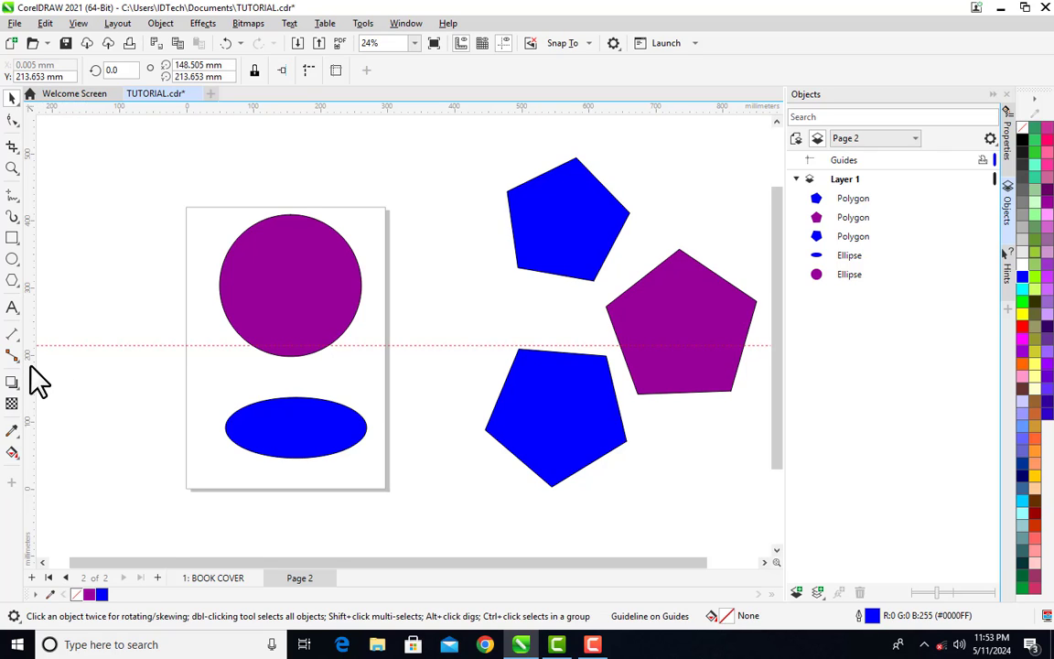
drag(31, 365, 43, 371)
drag(127, 385, 370, 414)
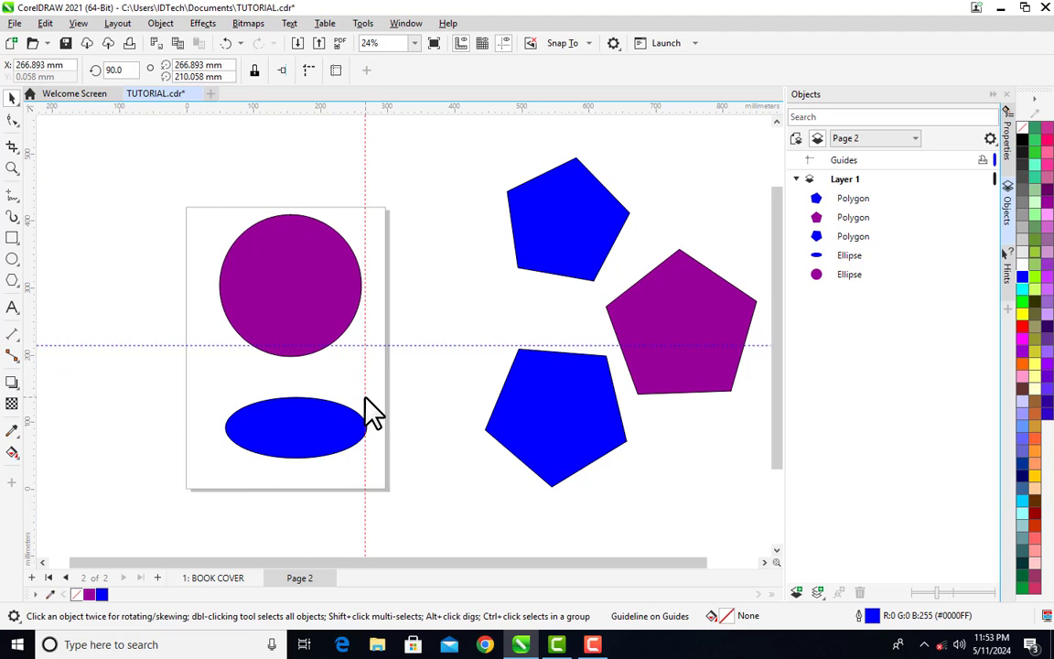
Delete the horizontal and vertical guidelines from the page.
click(436, 346)
key(Delete)
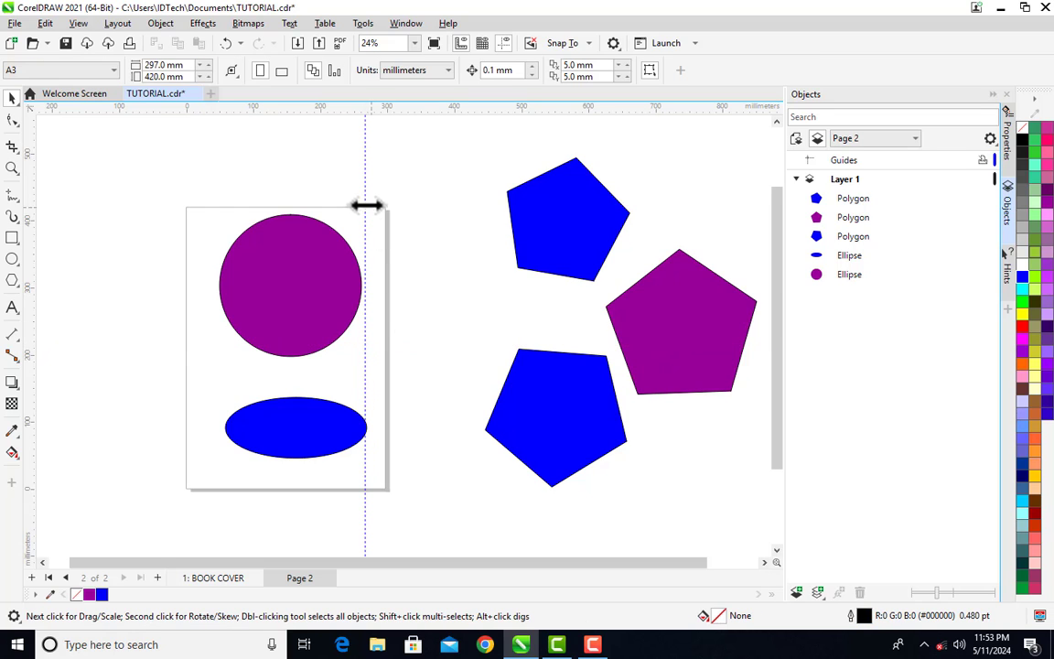
click(365, 202)
key(Delete)
Fill the violet circle on the page with white and deselect it.
click(311, 284)
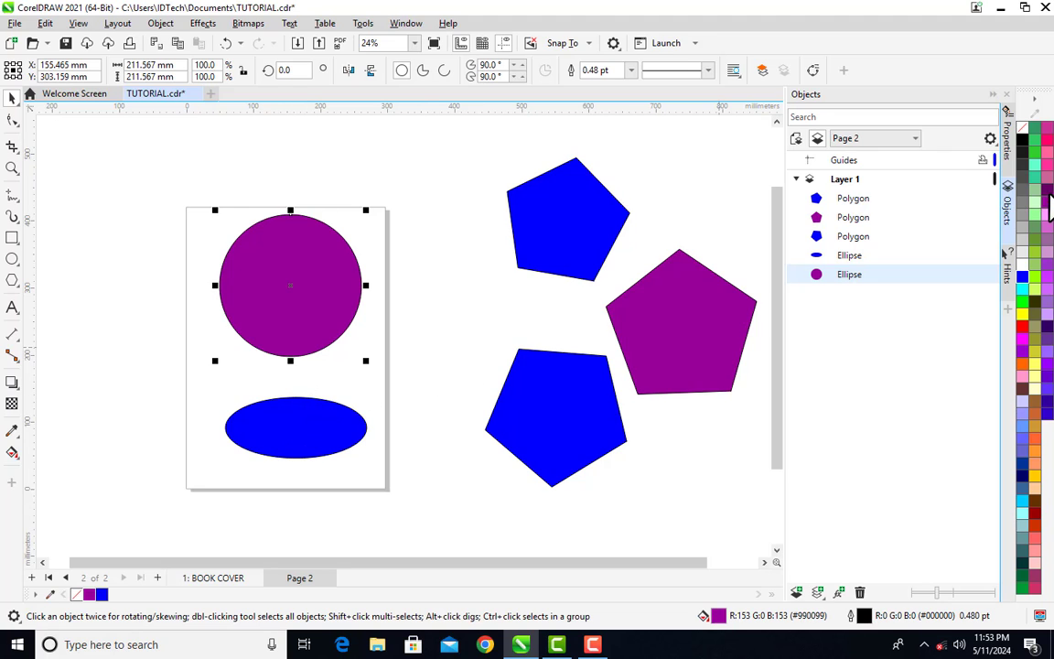
click(1024, 268)
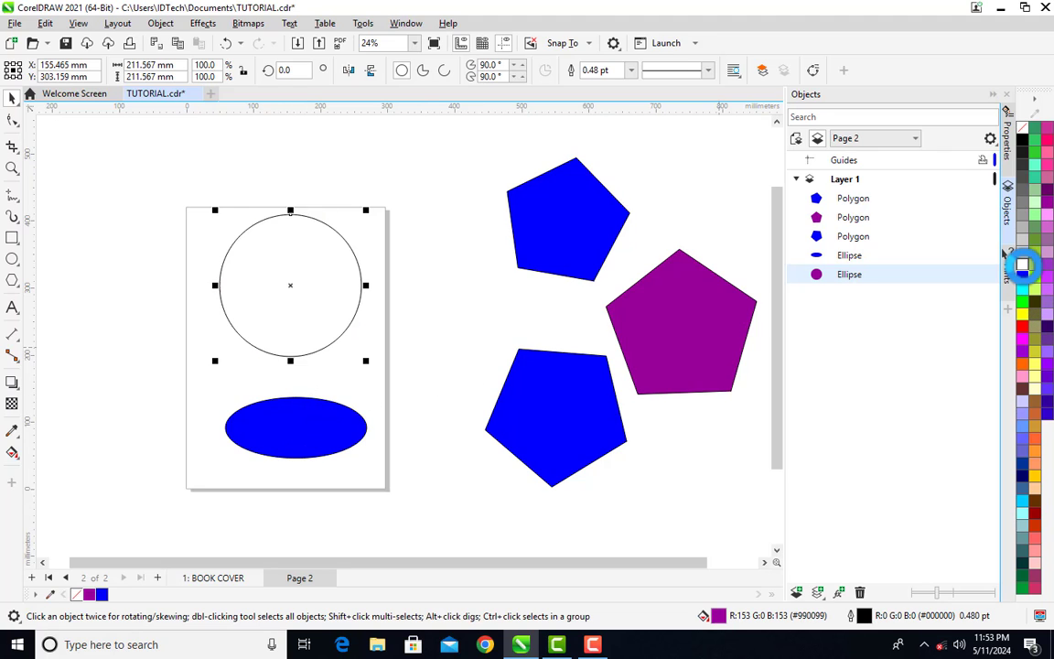
click(404, 369)
Draw a slightly slanted two-point line about 283 mm wide across the circle, and delete it.
key(z)
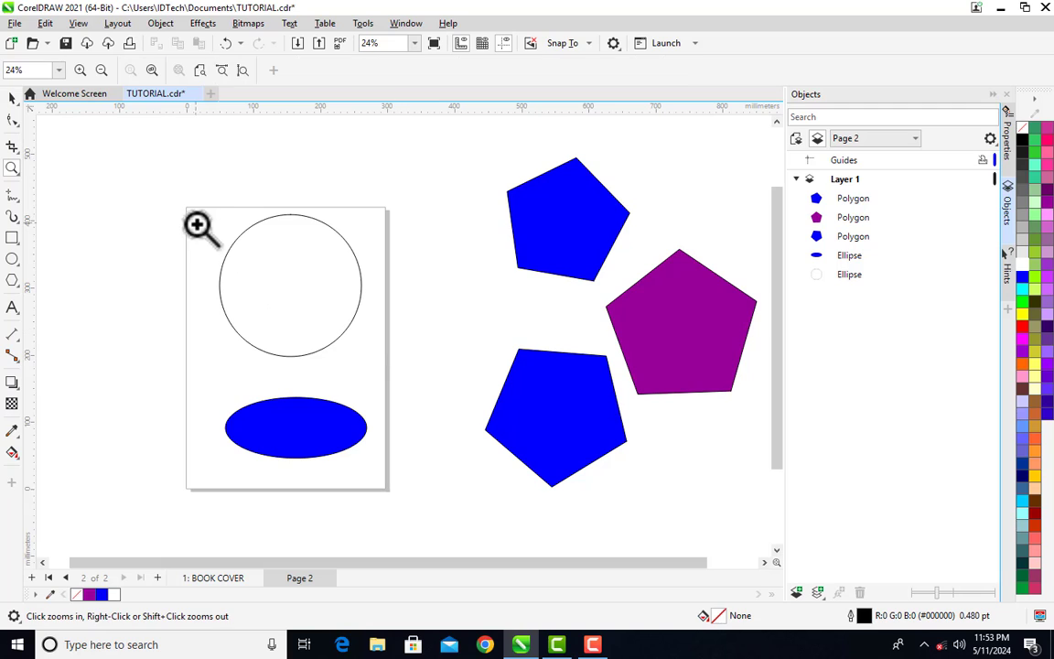
drag(179, 195, 413, 385)
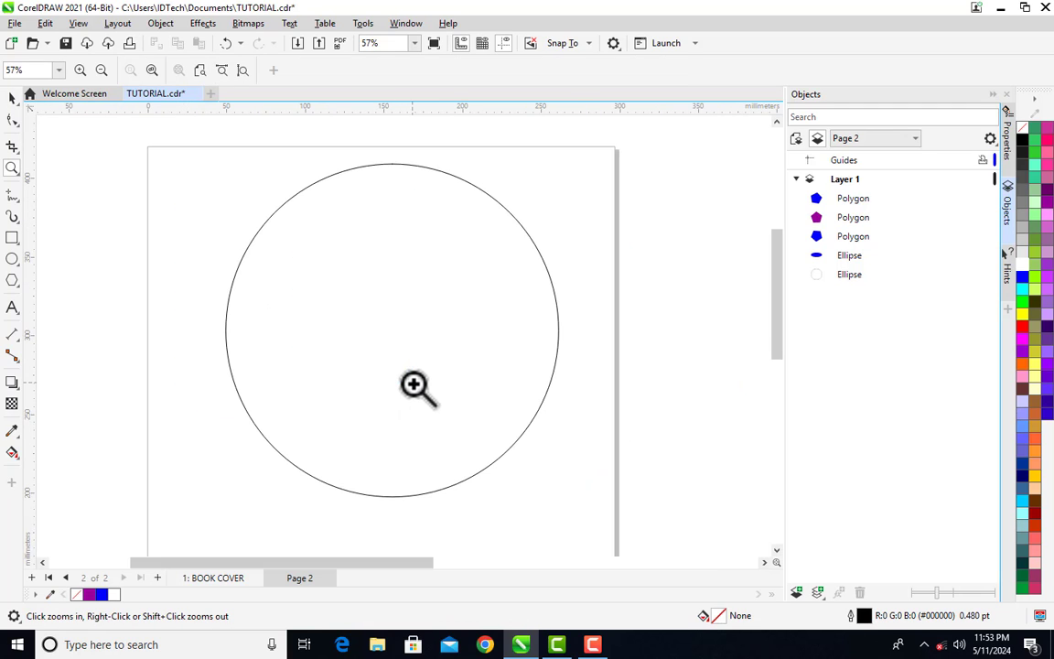
key(space)
click(495, 452)
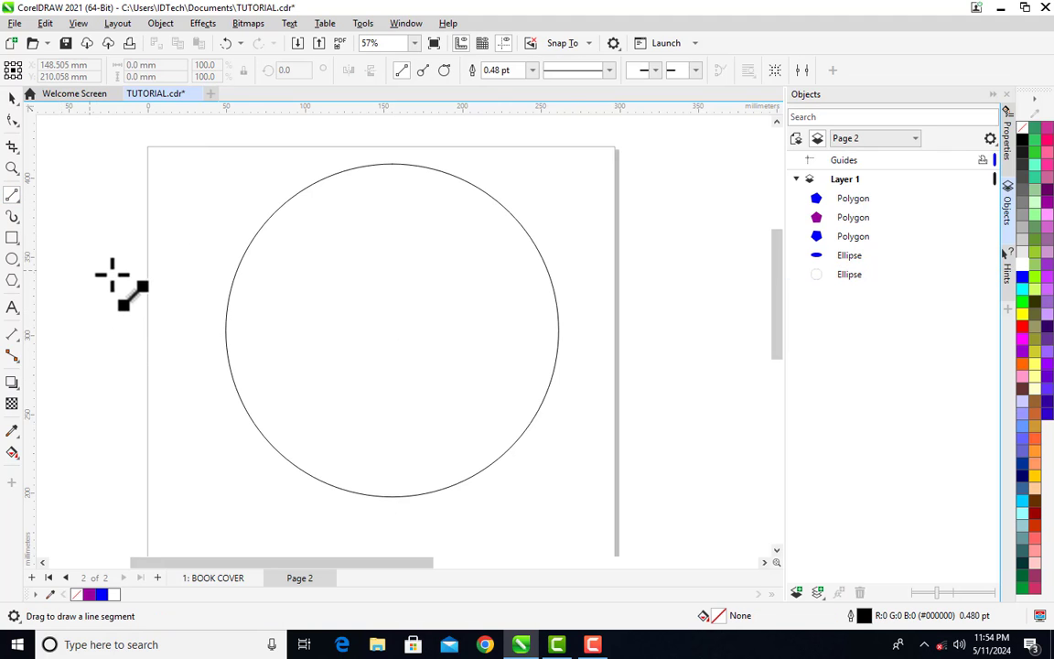
drag(166, 328, 613, 360)
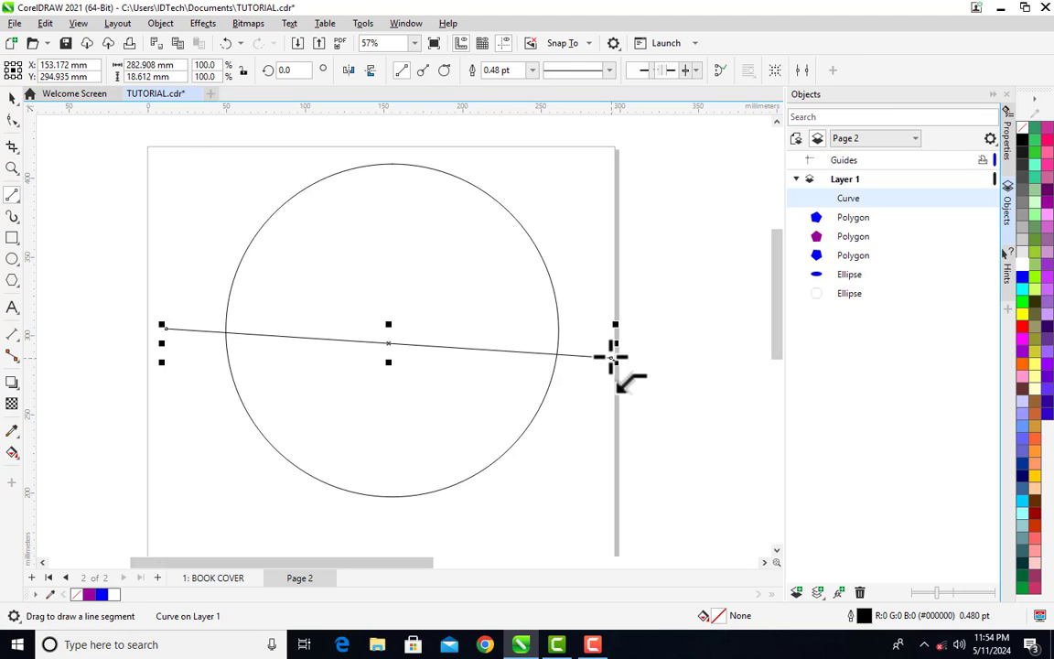
key(space)
key(Delete)
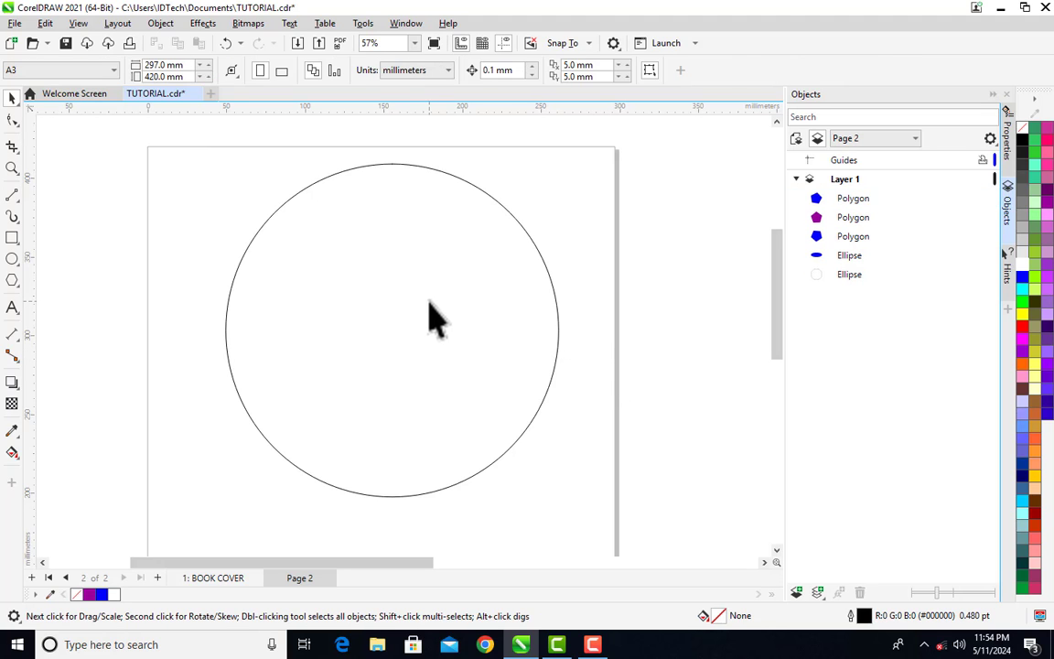
Move the circle to about X 159, Y 301 mm and place a horizontal guideline through its centre at about Y 301 mm.
drag(437, 313, 443, 316)
click(402, 335)
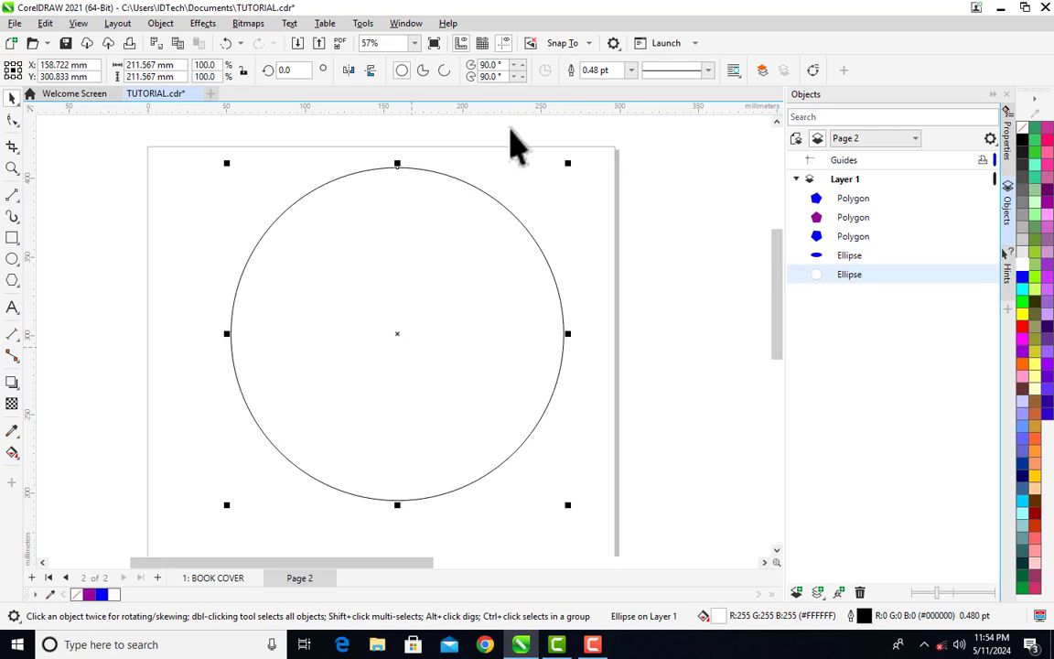
drag(511, 110, 527, 333)
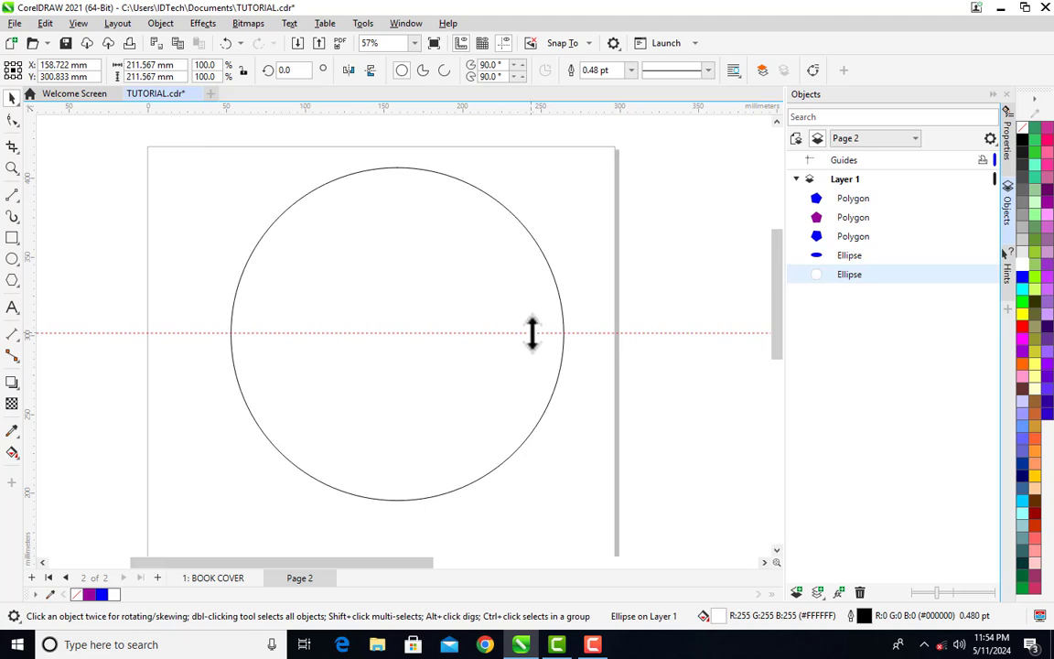
click(533, 333)
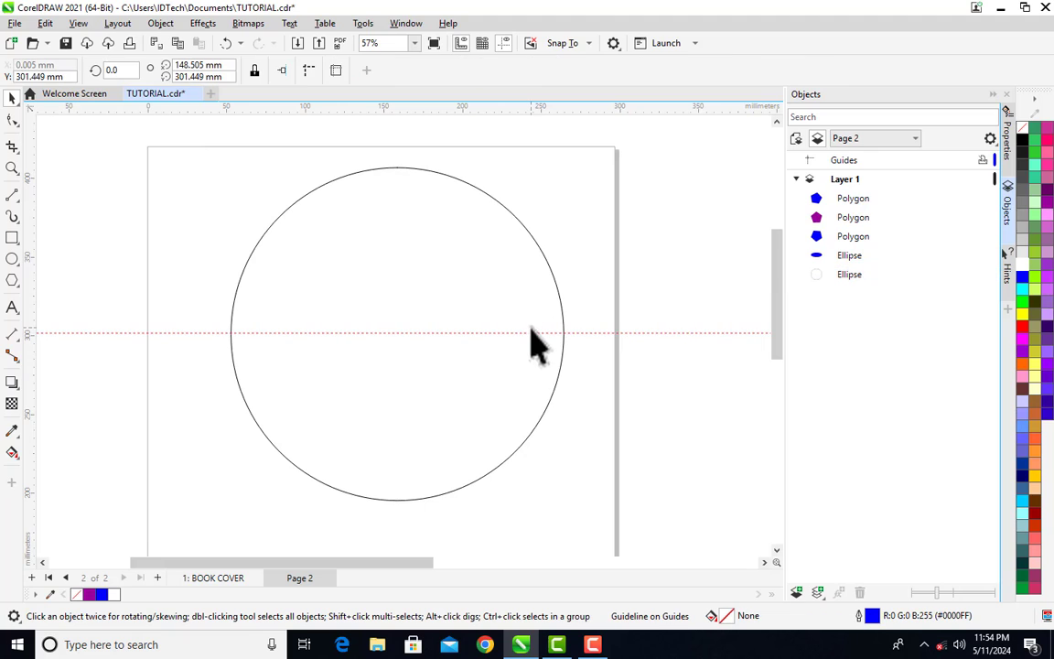
Draw a horizontal two-point line about 250 mm long along the guideline across the circle, and delete the guideline.
click(12, 194)
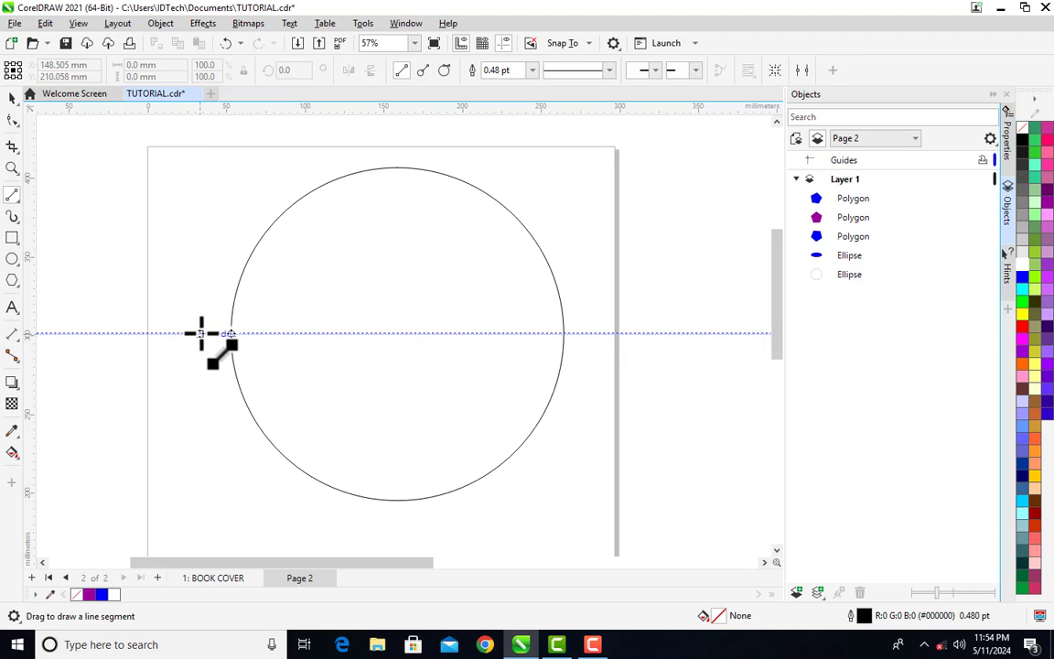
drag(232, 333, 597, 332)
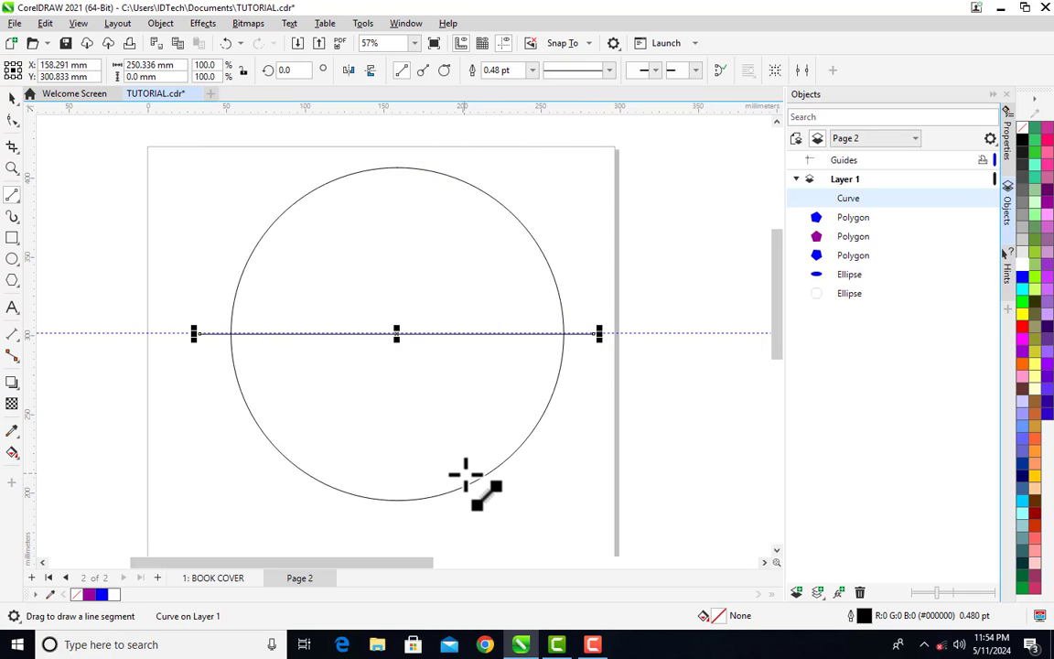
key(space)
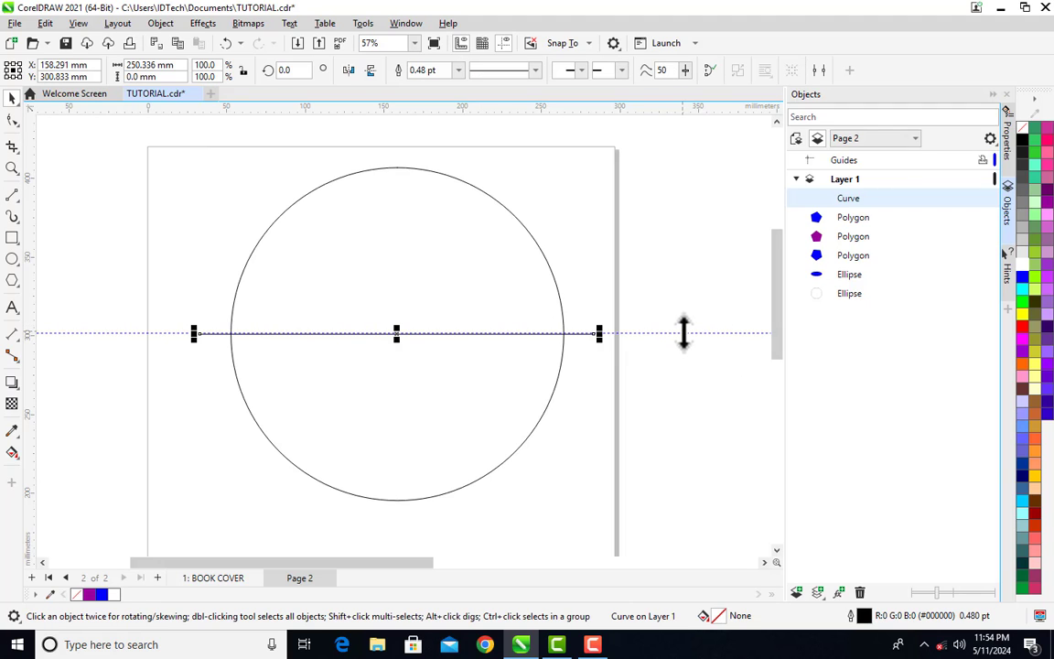
click(685, 334)
key(Delete)
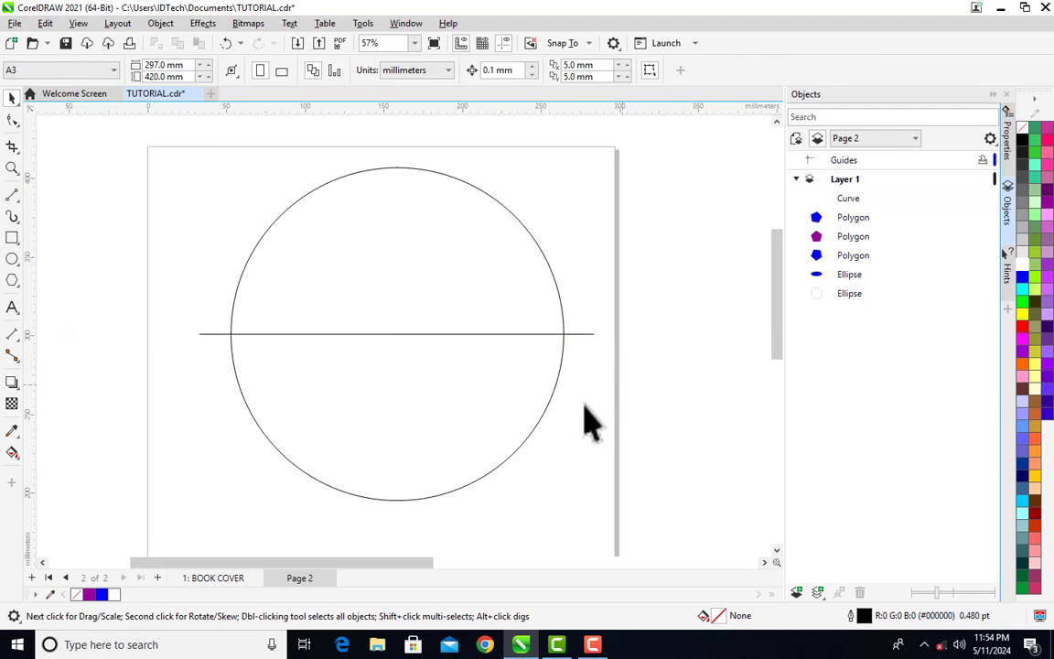
click(498, 403)
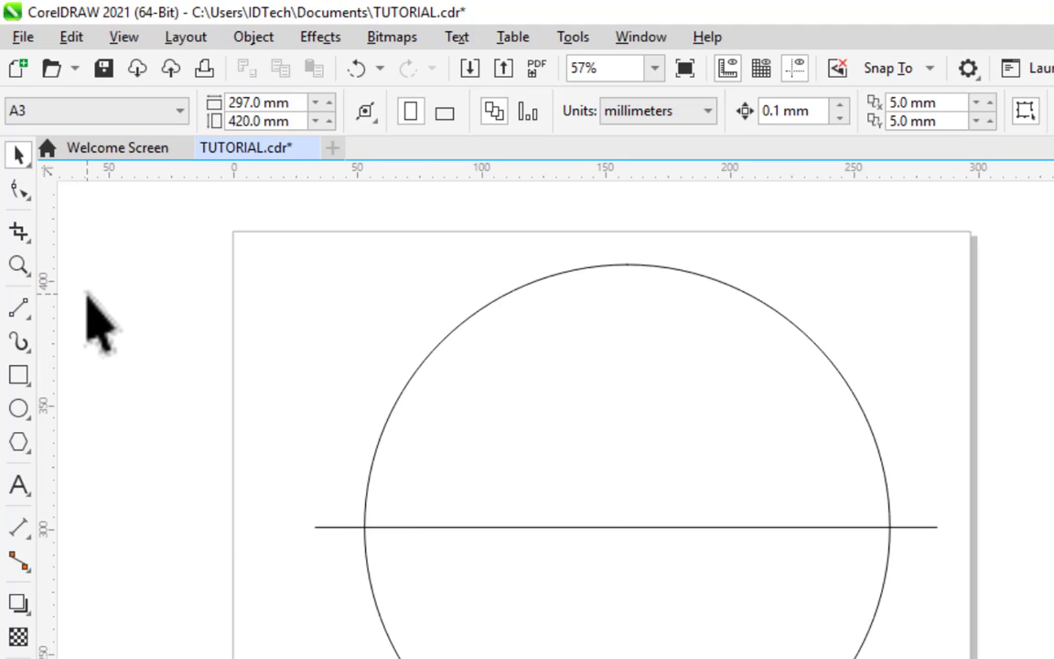
Examine the tools grouped with the 2-Point Line tool and with the Crop tool.
click(29, 319)
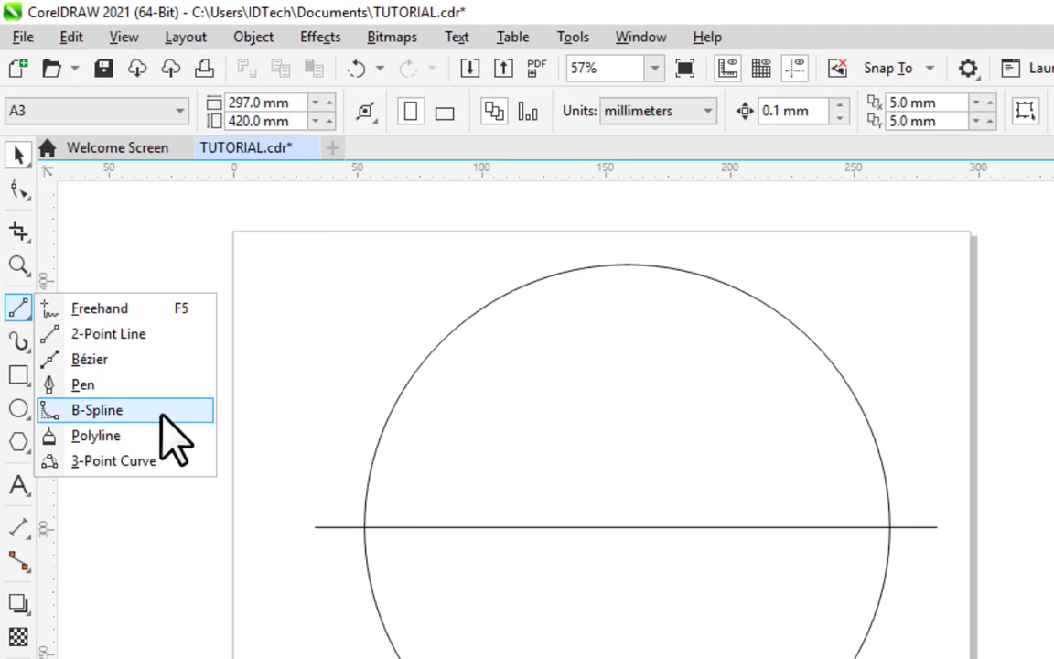
click(135, 487)
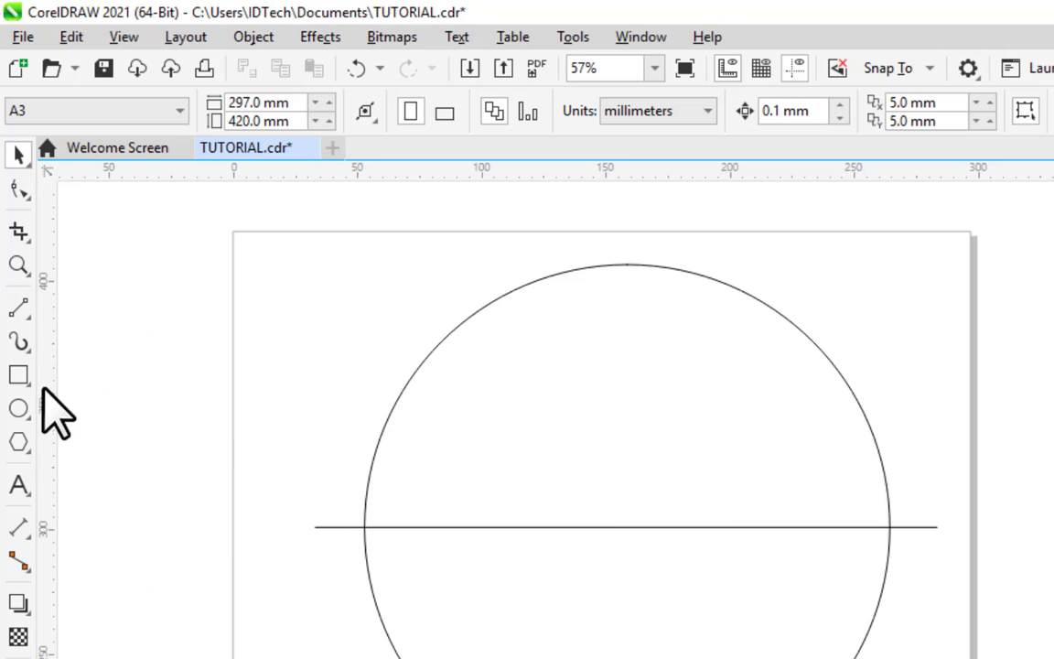
click(25, 313)
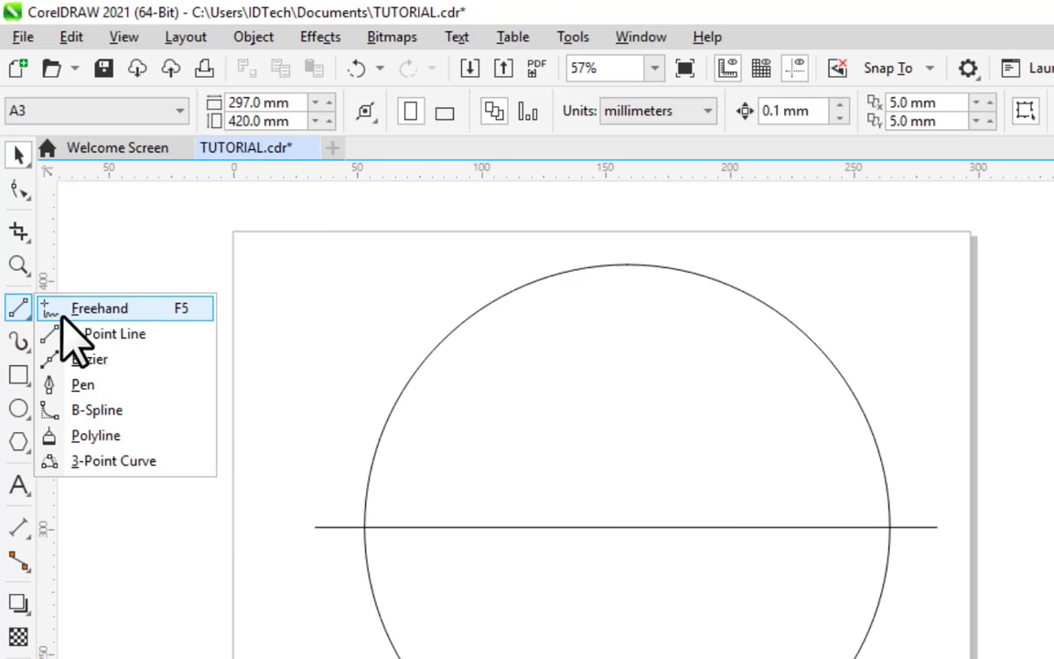
click(135, 273)
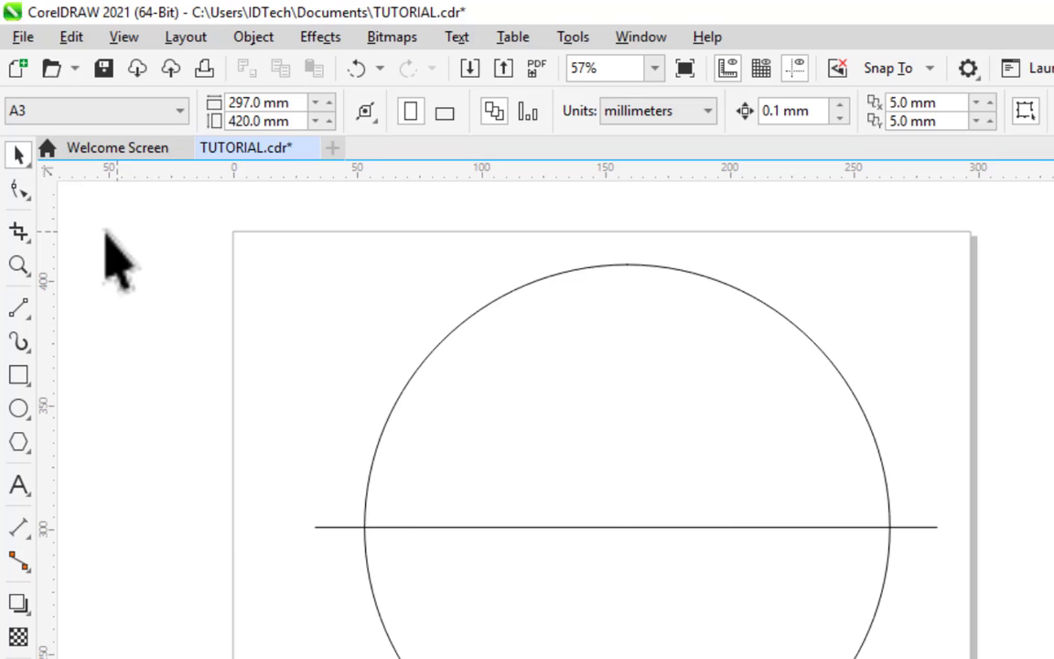
click(30, 240)
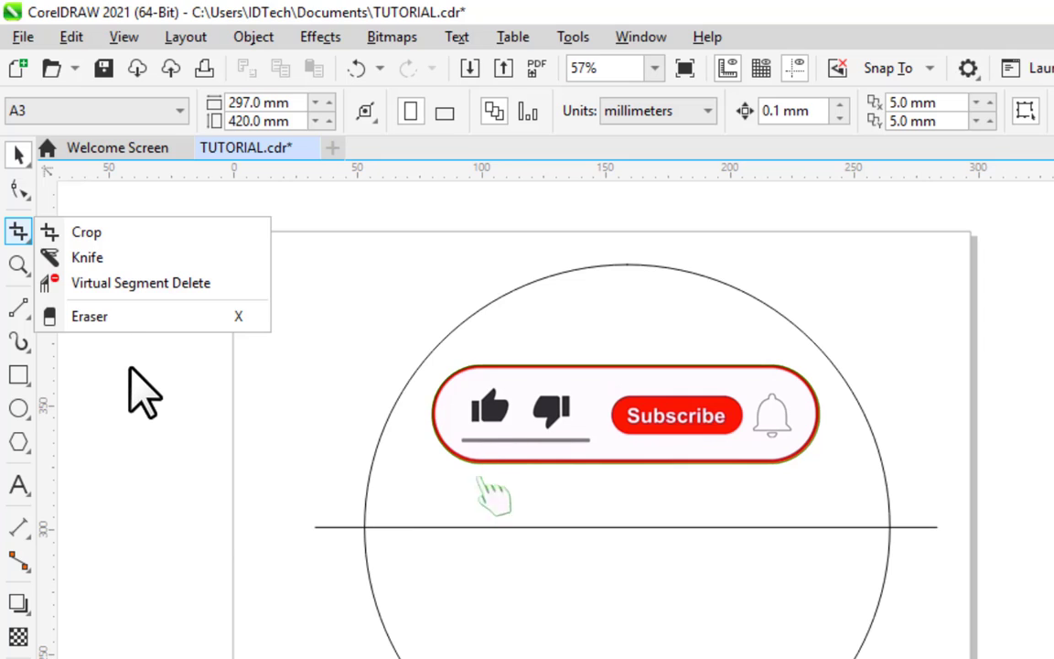
click(124, 421)
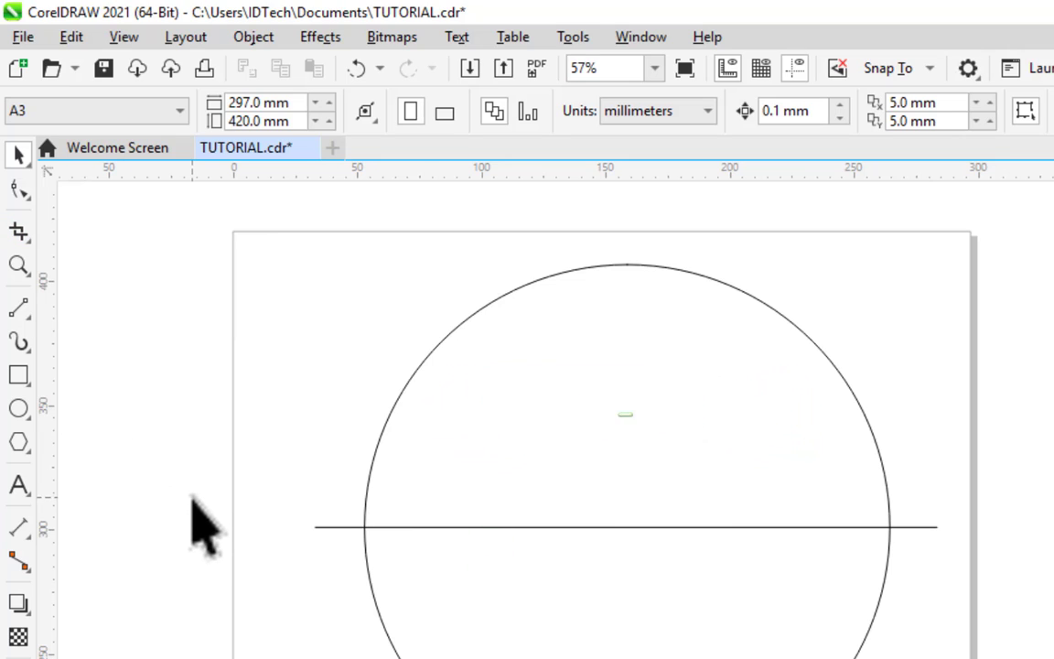